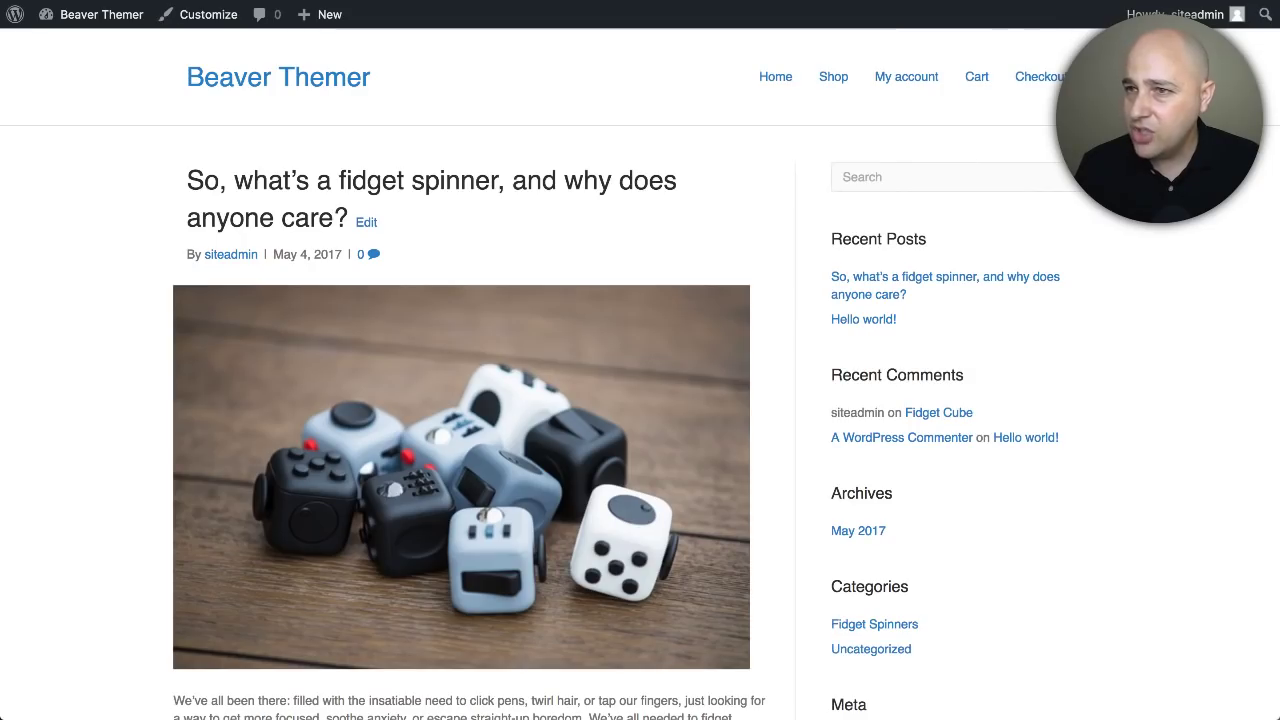
Open the fidget spinner post from the site's blog page and examine its layout from header to end.
{"action": "left_click", "coordinate": [345, 95]}
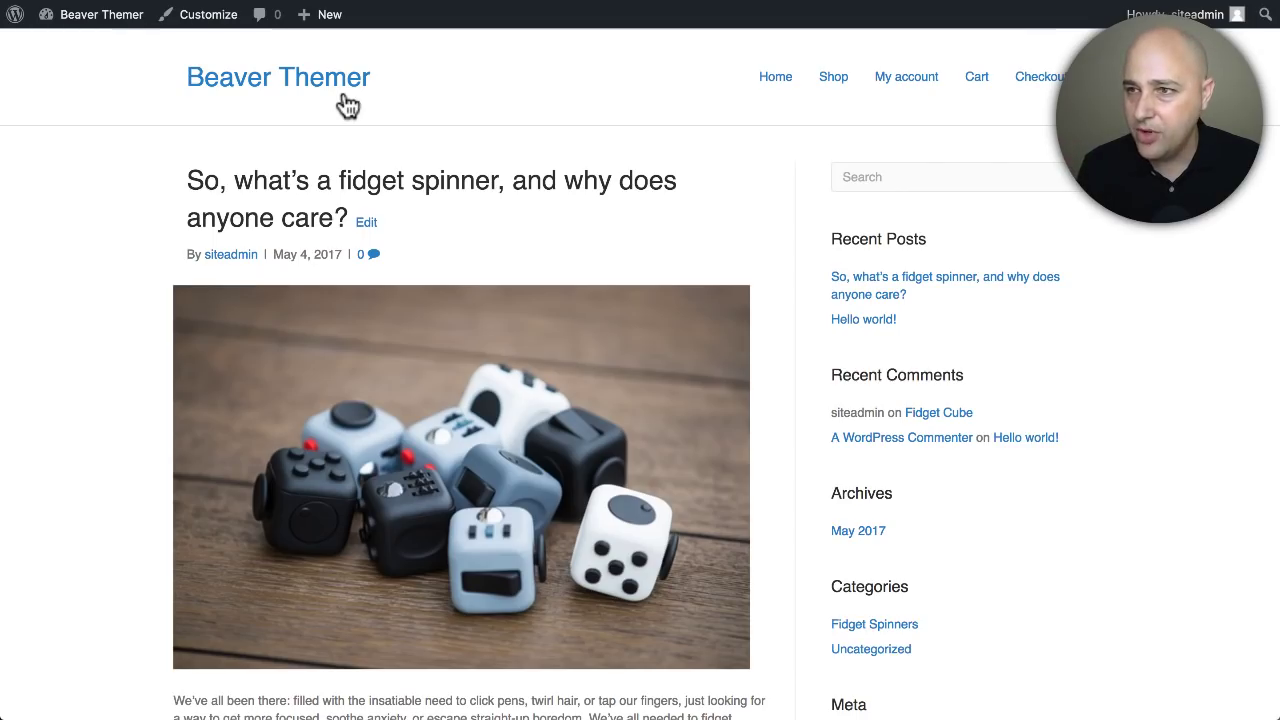
{"action": "scroll", "coordinate": [508, 155], "scroll_direction": "down", "scroll_amount": 3}
{"action": "scroll", "coordinate": [508, 155], "scroll_direction": "up", "scroll_amount": 3}
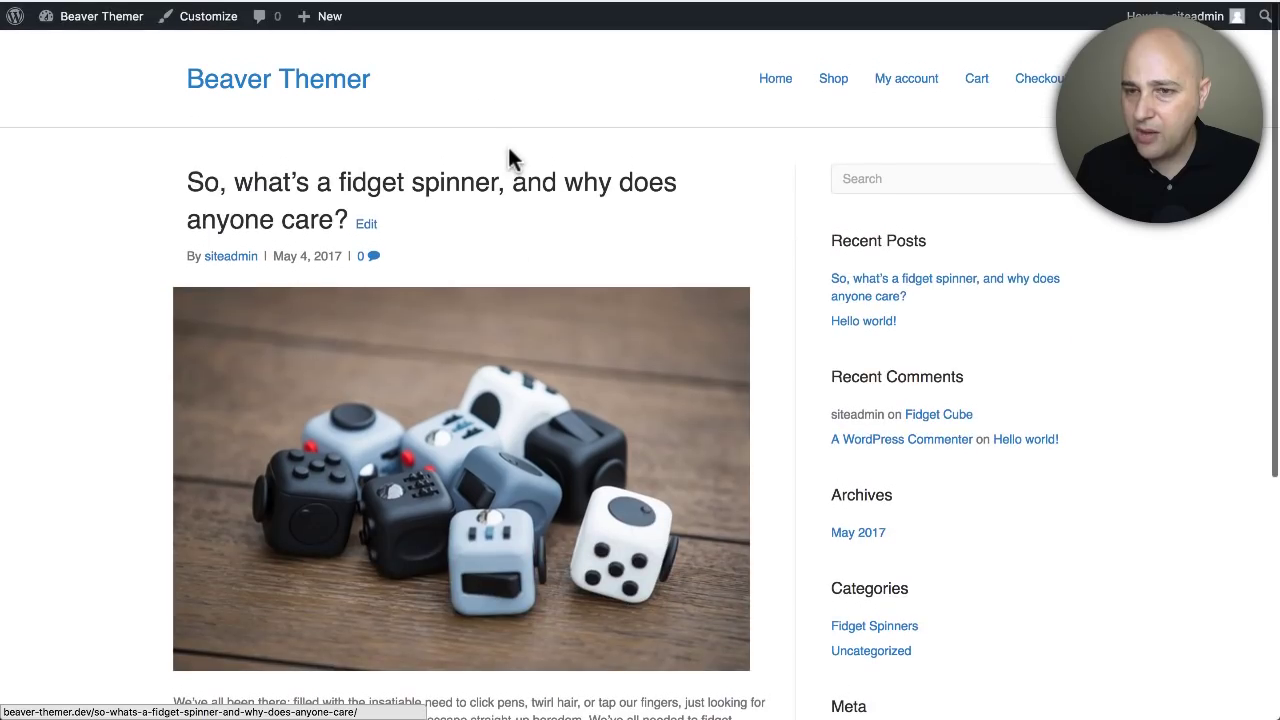
{"action": "left_click", "coordinate": [323, 190]}
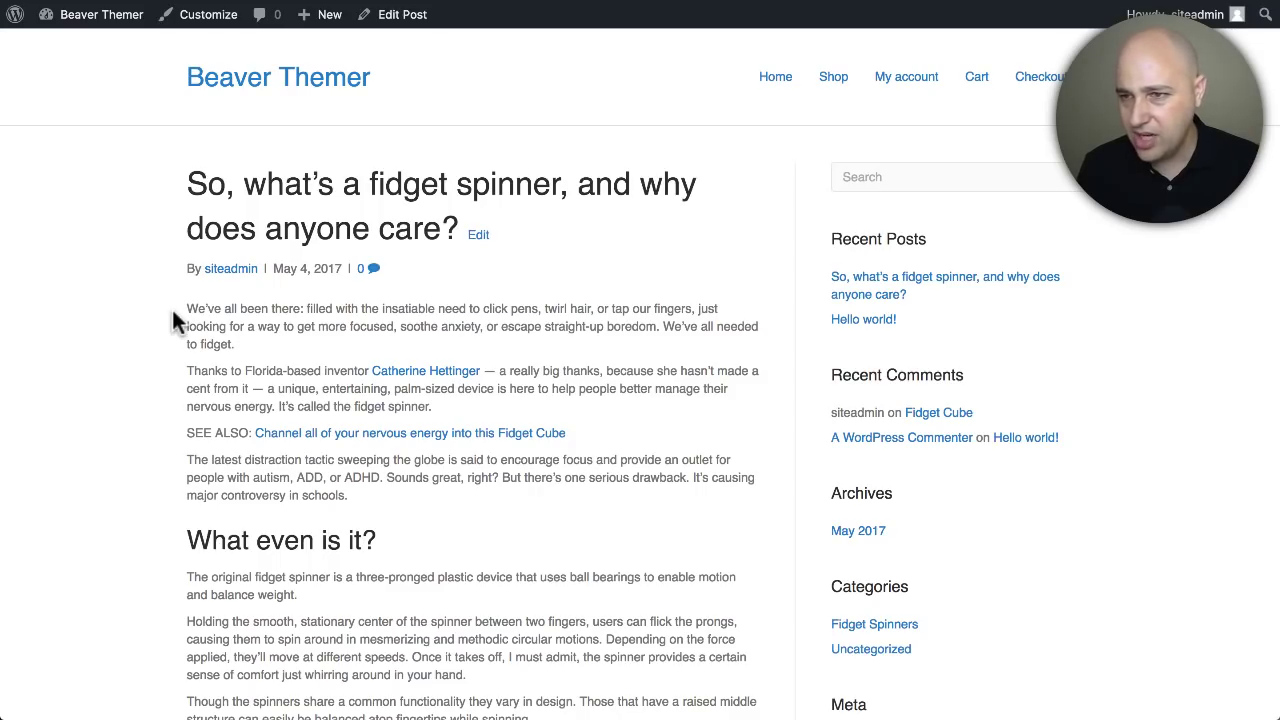
{"action": "scroll", "coordinate": [172, 309], "scroll_direction": "down", "scroll_amount": 5}
{"action": "scroll", "coordinate": [172, 321], "scroll_direction": "down", "scroll_amount": 15}
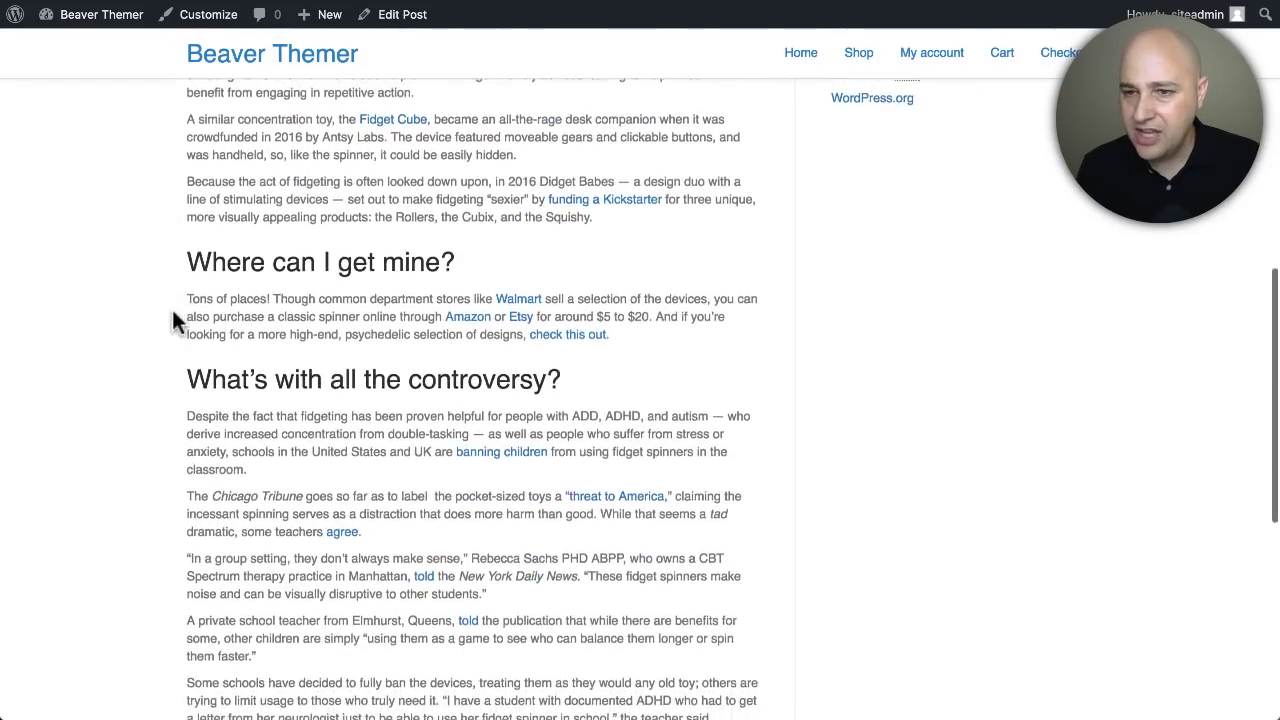
{"action": "scroll", "coordinate": [172, 321], "scroll_direction": "up", "scroll_amount": 16}
{"action": "scroll", "coordinate": [171, 320], "scroll_direction": "up", "scroll_amount": 3}
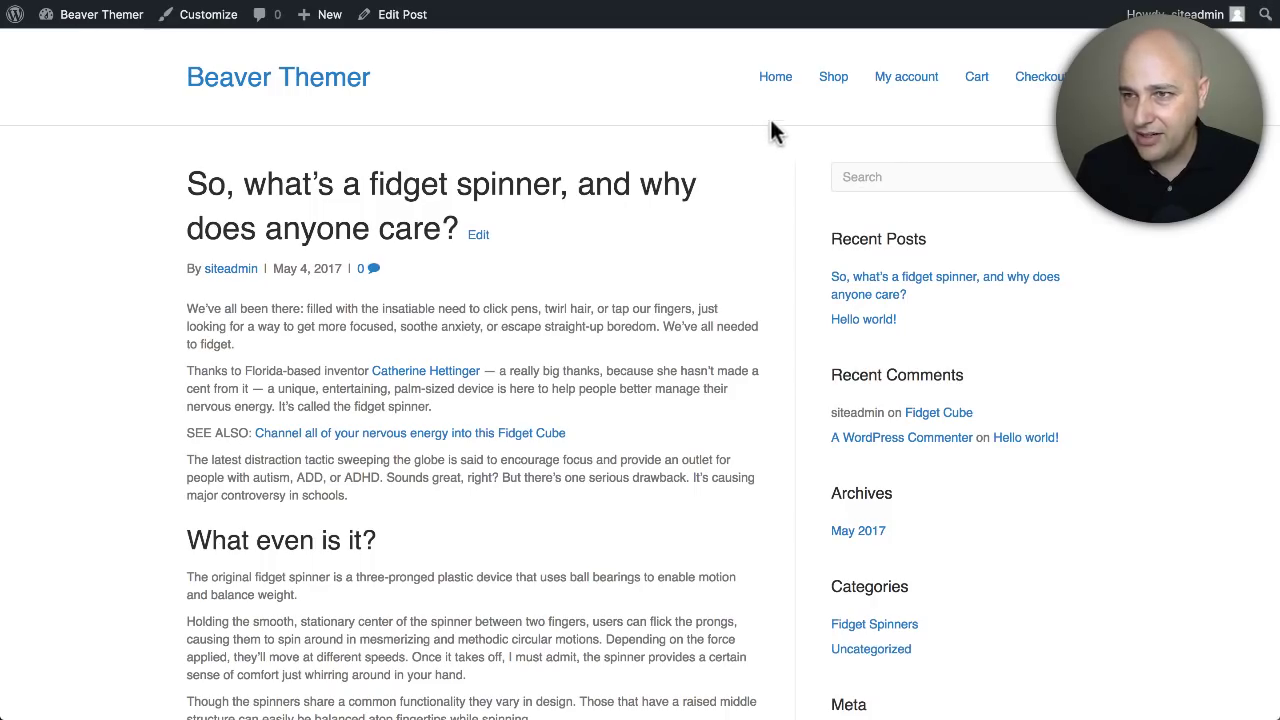
Open the Fidget Cube product from the shop and examine its page header, product details and description.
{"action": "left_click", "coordinate": [832, 80]}
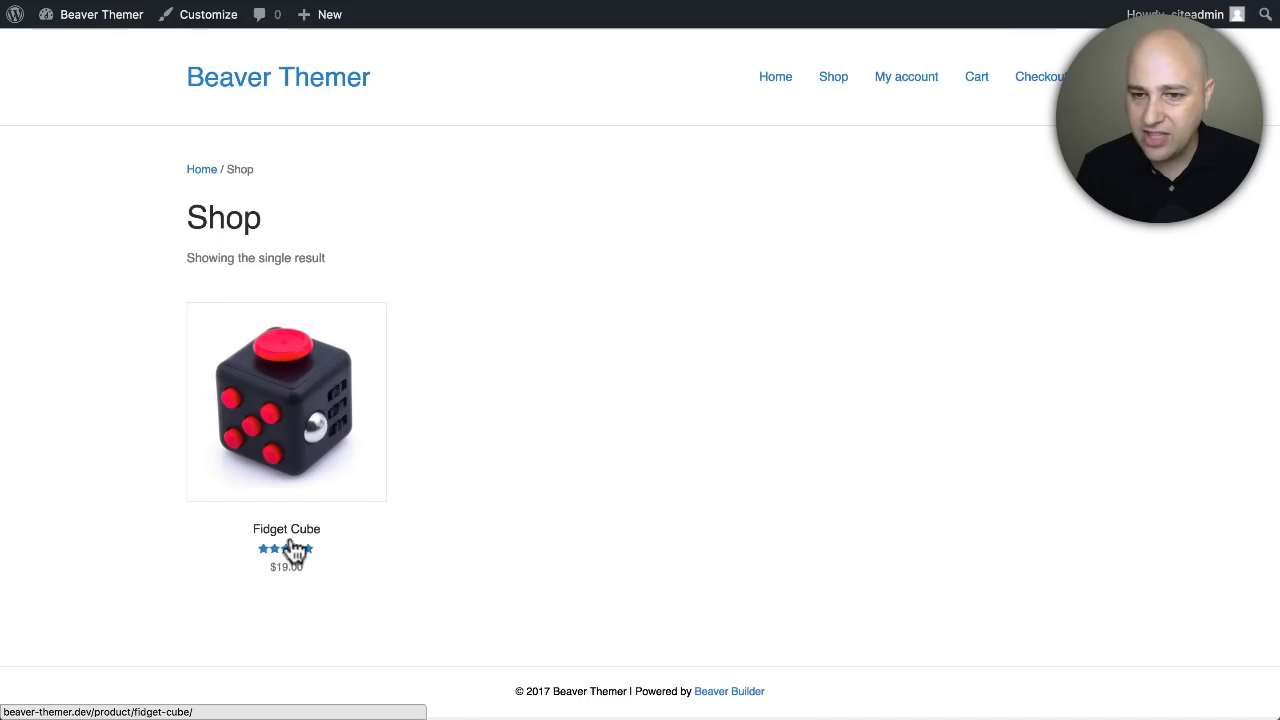
{"action": "left_click", "coordinate": [300, 538]}
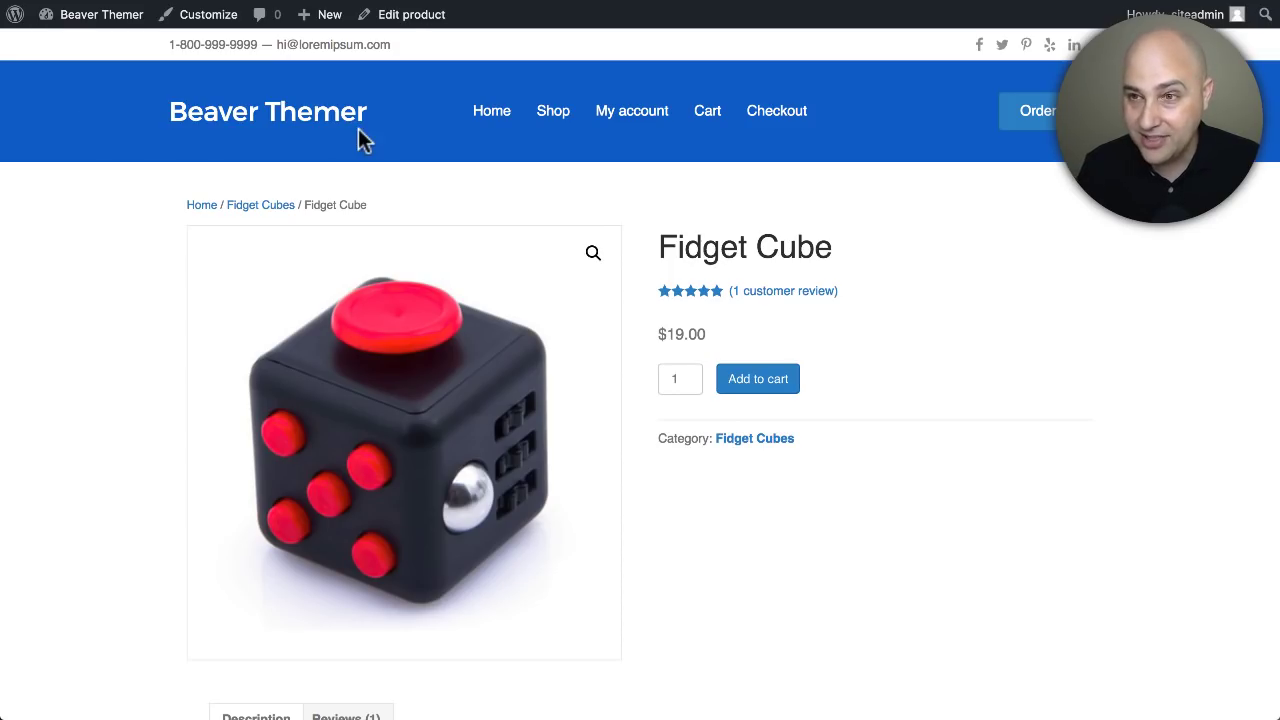
{"action": "left_click", "coordinate": [10, 0]}
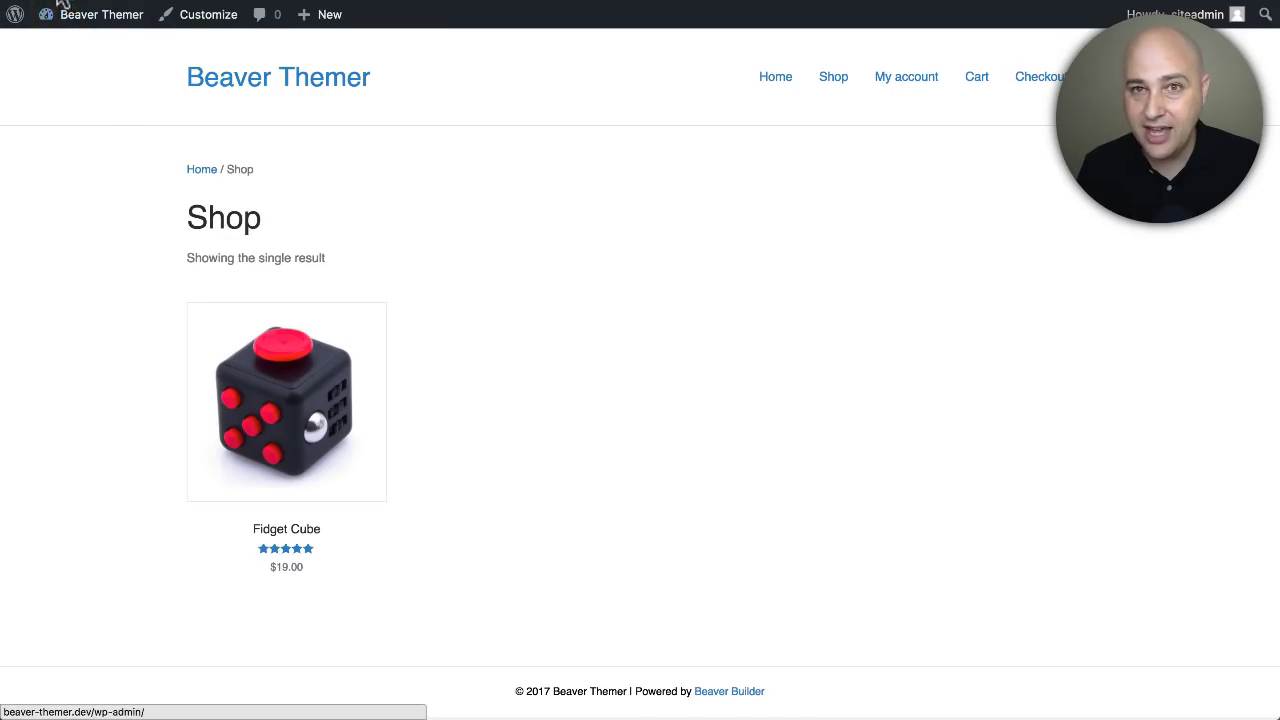
{"action": "left_click", "coordinate": [42, 5]}
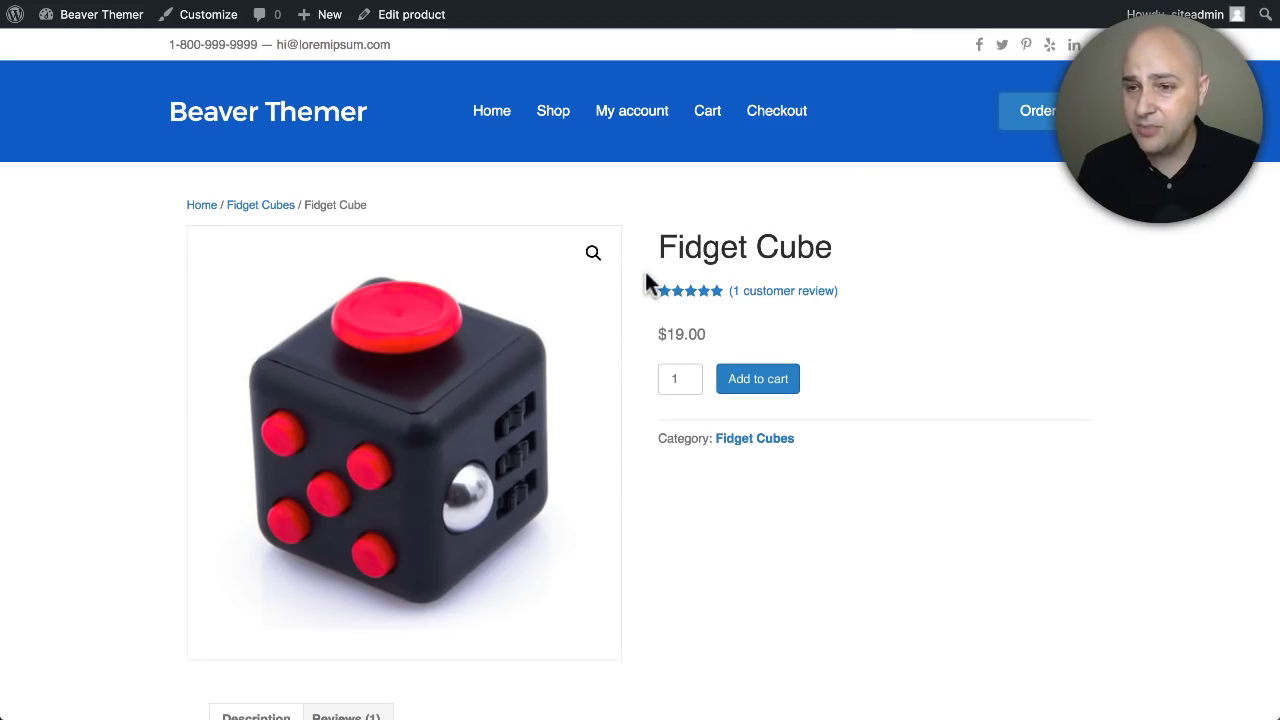
{"action": "scroll", "coordinate": [646, 273], "scroll_direction": "down", "scroll_amount": 1}
{"action": "scroll", "coordinate": [645, 275], "scroll_direction": "down", "scroll_amount": 3}
{"action": "scroll", "coordinate": [645, 280], "scroll_direction": "up", "scroll_amount": 4}
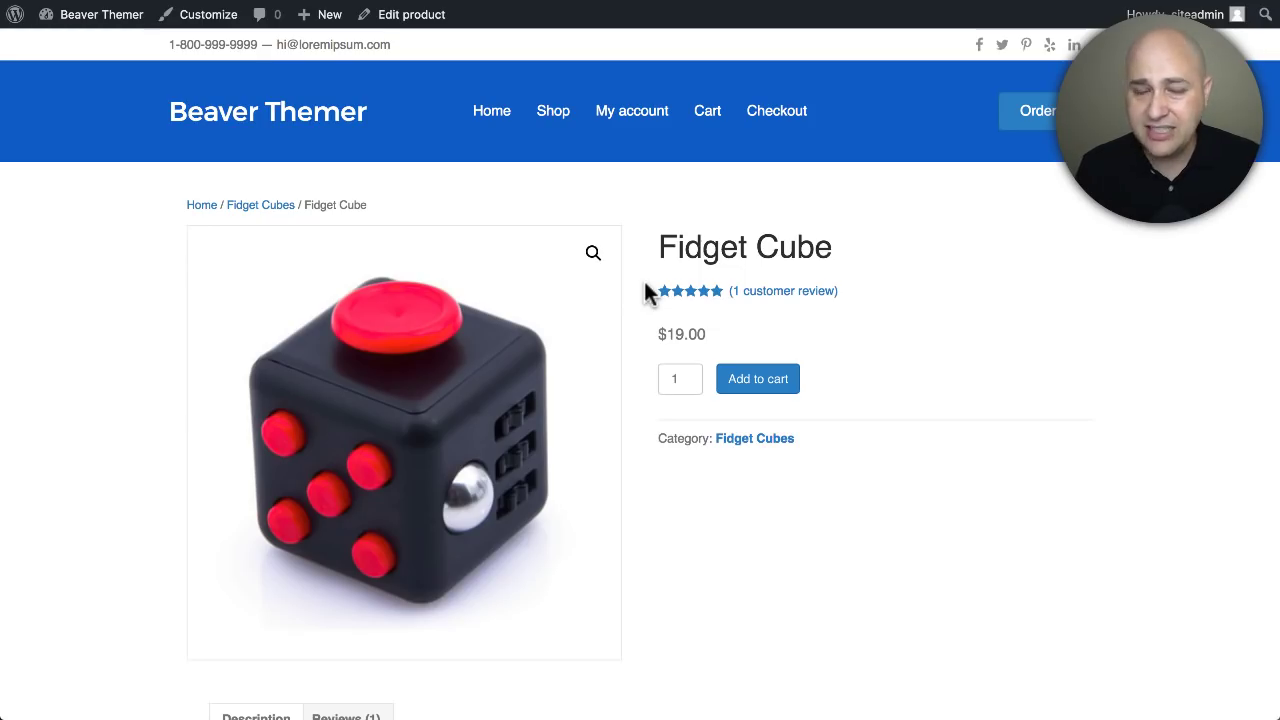
{"action": "scroll", "coordinate": [643, 280], "scroll_direction": "down", "scroll_amount": 5}
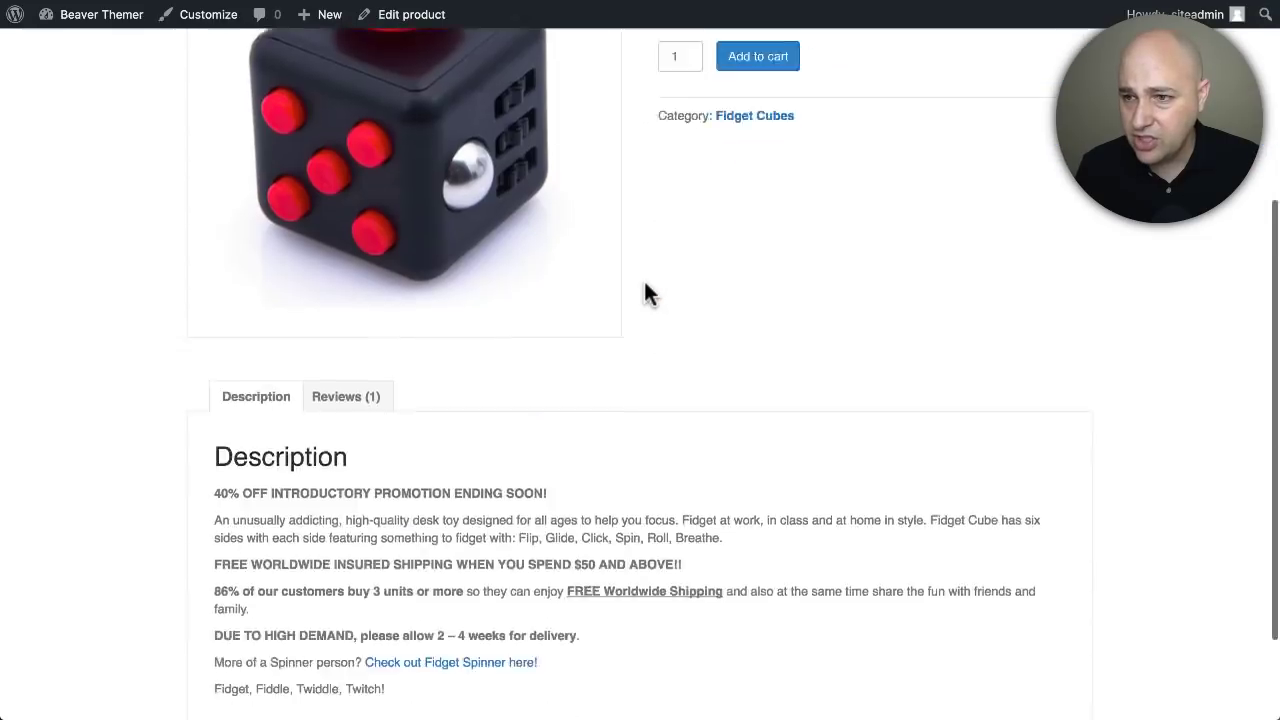
{"action": "scroll", "coordinate": [644, 281], "scroll_direction": "up", "scroll_amount": 5}
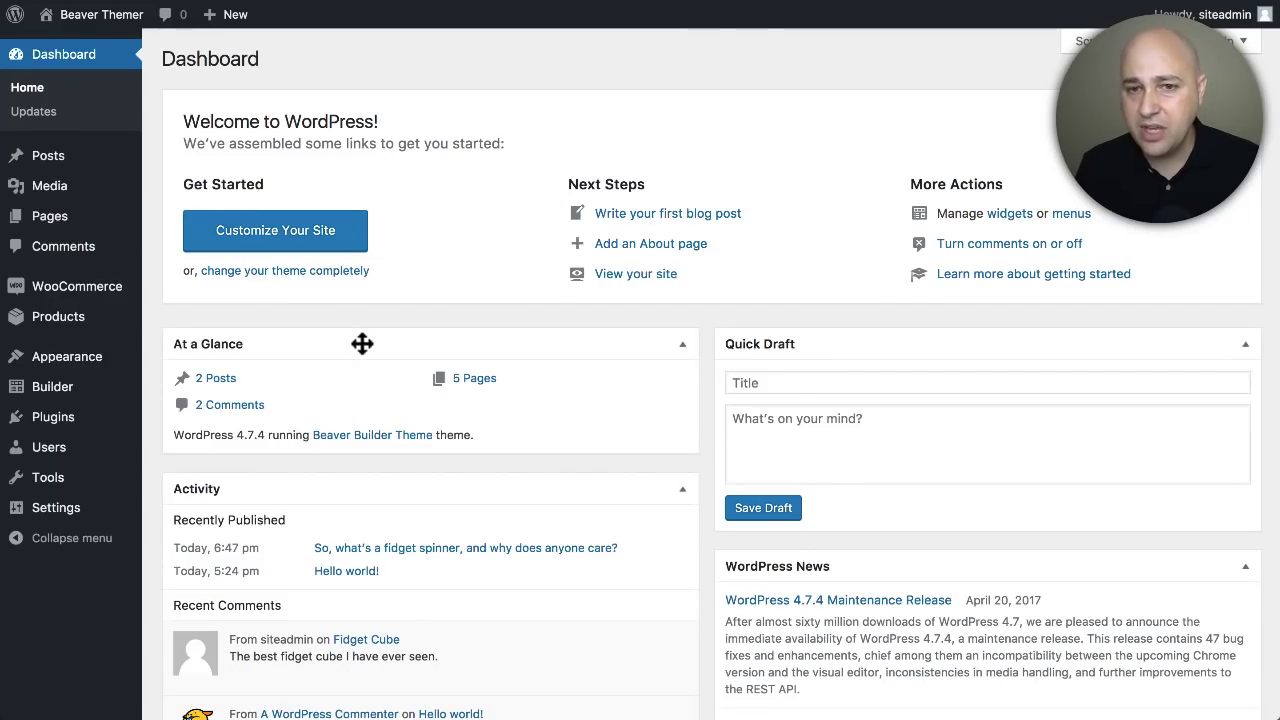
Open Blog Layout for editing from the Beaver Builder theme layouts in the site admin.
{"action": "mouse_move", "coordinate": [88, 395]}
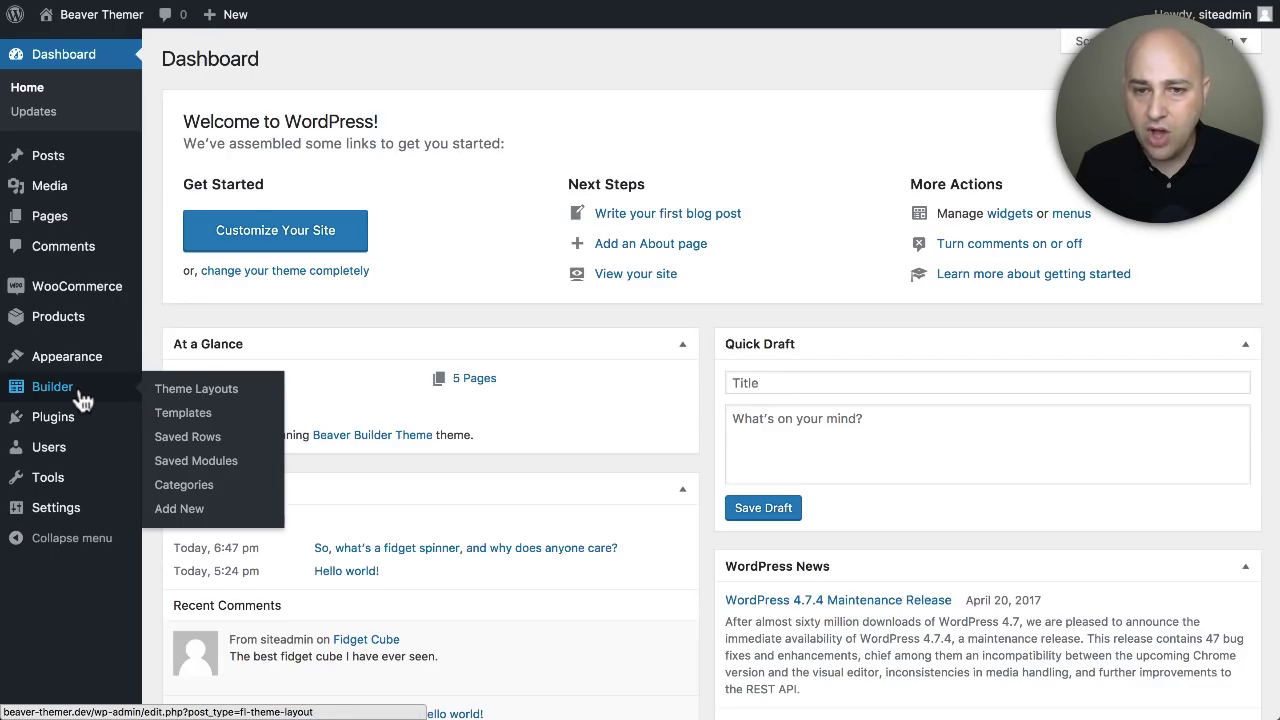
{"action": "left_click", "coordinate": [78, 398]}
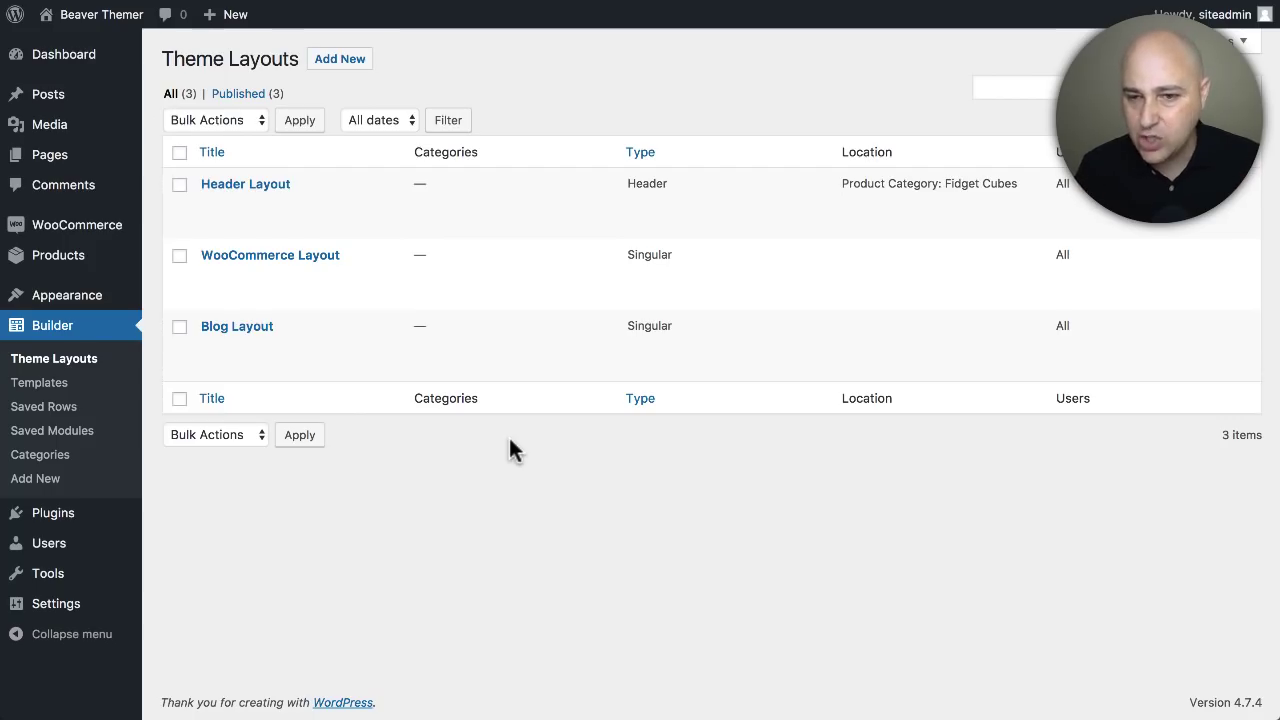
{"action": "mouse_move", "coordinate": [274, 294]}
{"action": "left_click", "coordinate": [231, 327]}
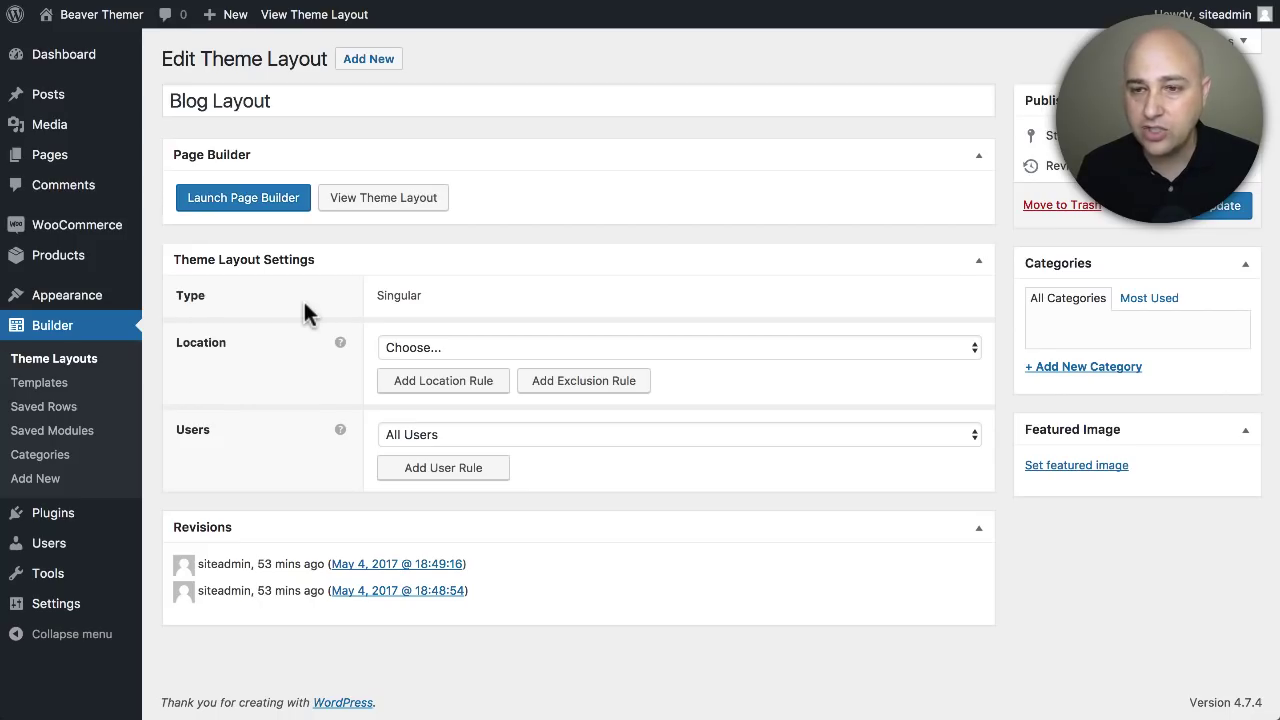
Set the Blog Layout's location to All Singular and update the theme layout.
{"action": "left_click", "coordinate": [439, 345]}
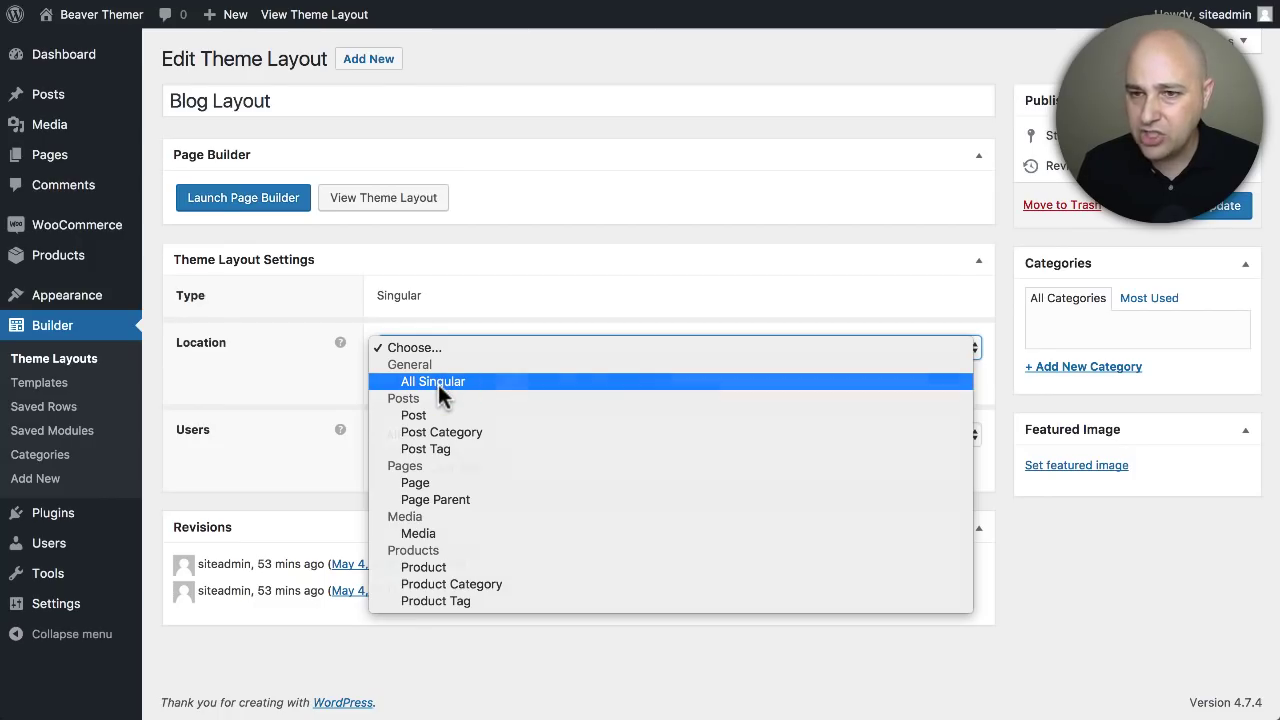
{"action": "left_click", "coordinate": [438, 384]}
{"action": "left_click", "coordinate": [445, 350]}
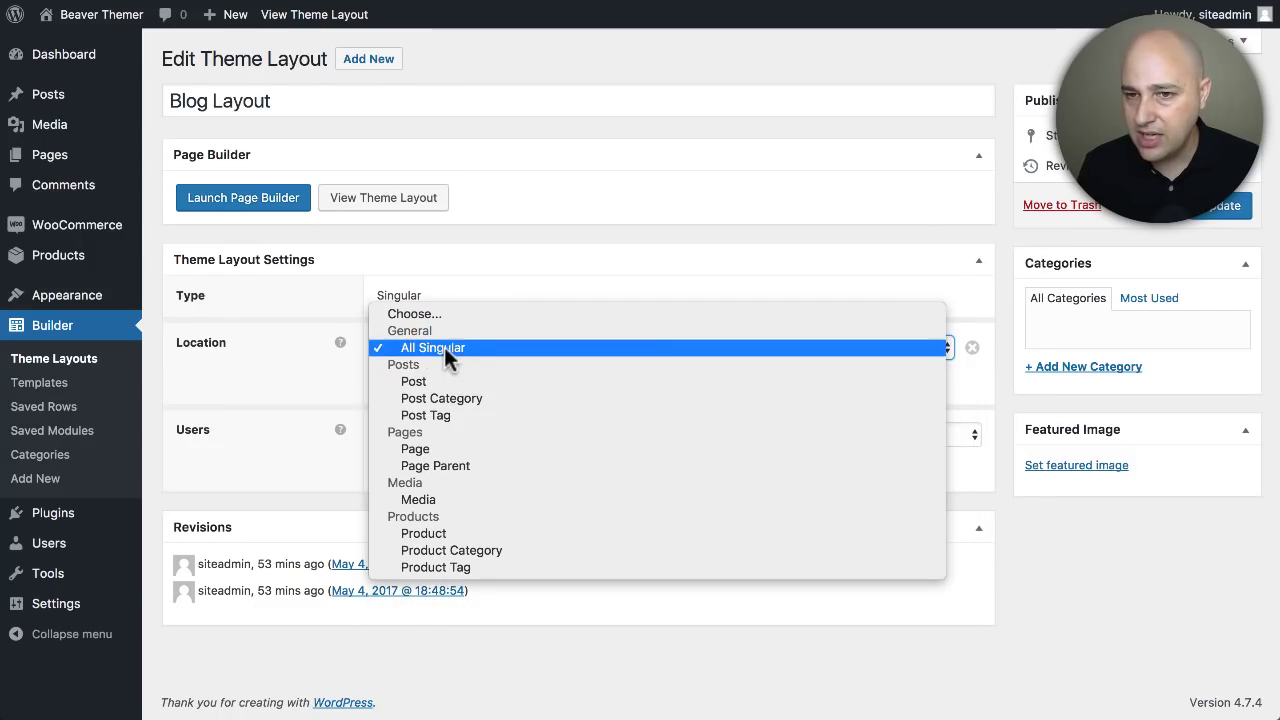
{"action": "left_click", "coordinate": [445, 347]}
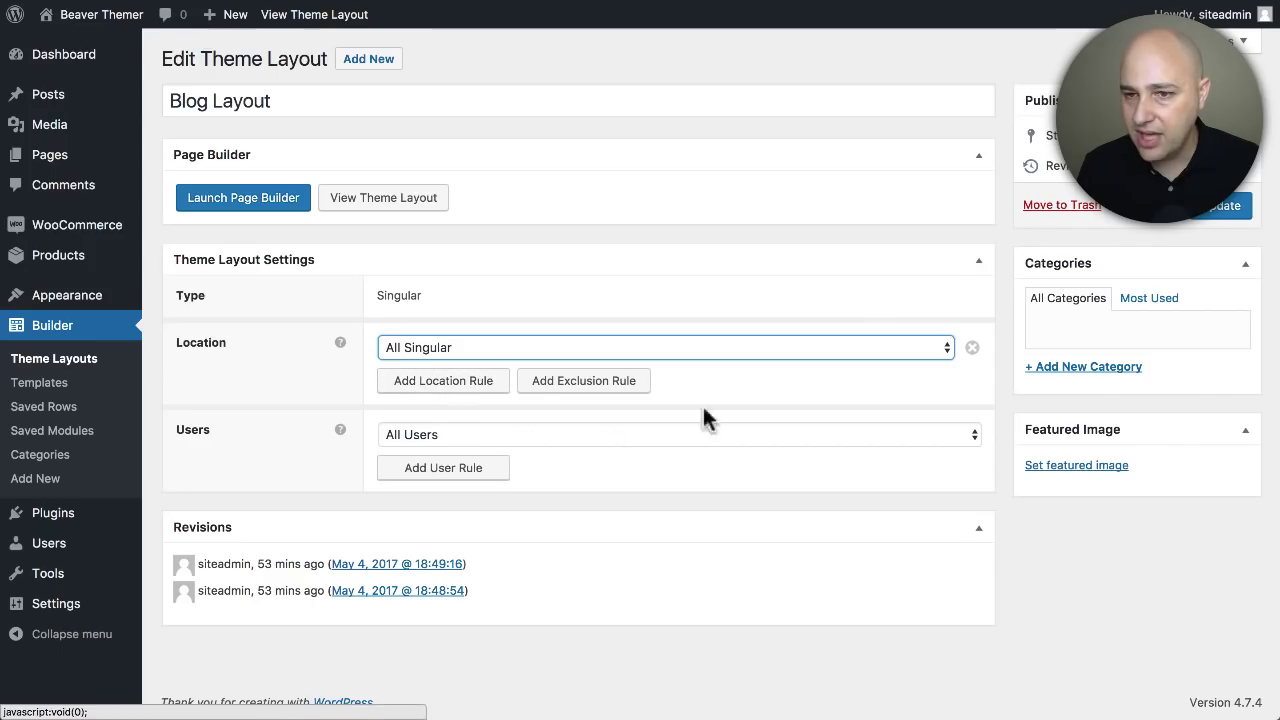
{"action": "left_click", "coordinate": [1213, 214]}
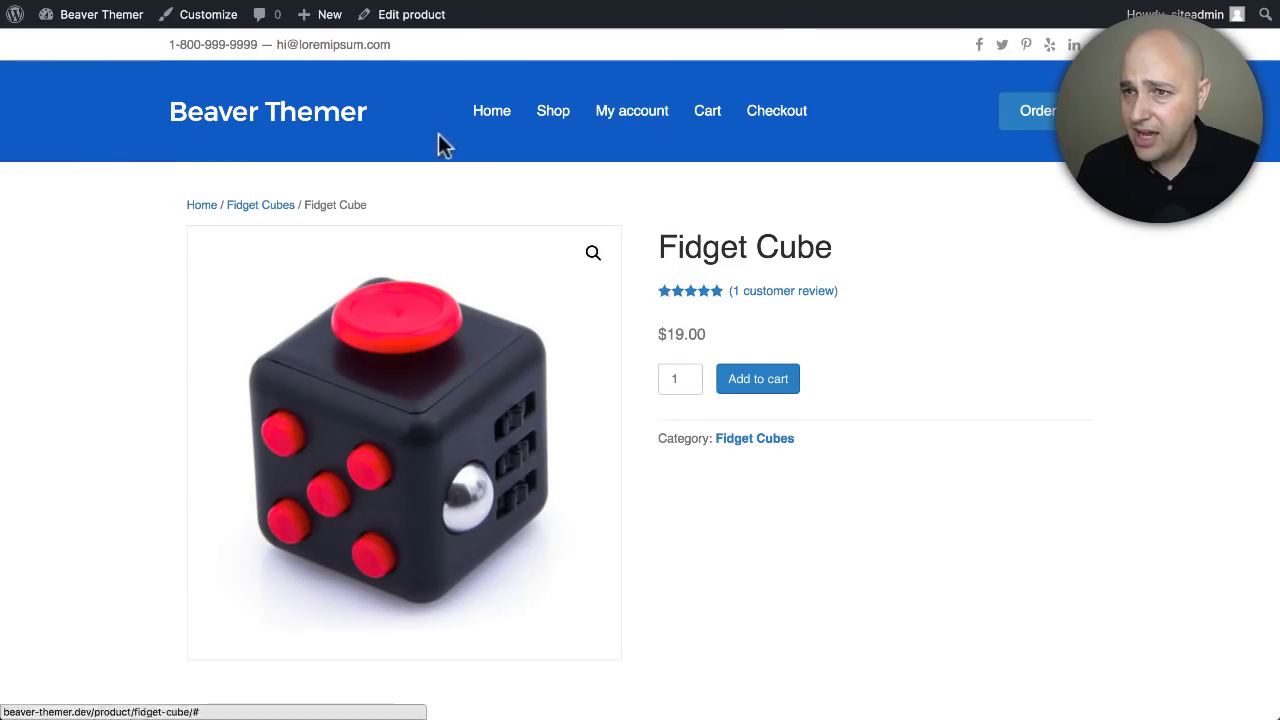
Open the fidget spinner post on the live site and examine how the Blog Layout is applied.
{"action": "left_click", "coordinate": [310, 120]}
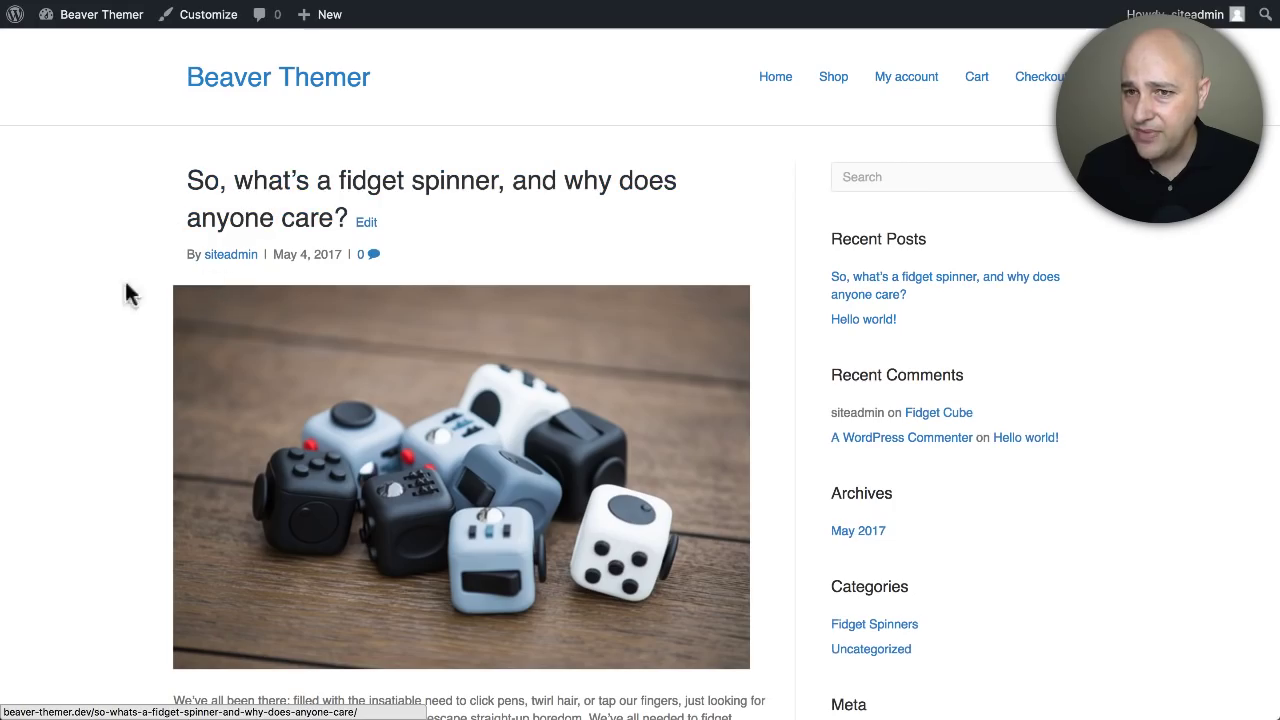
{"action": "left_click", "coordinate": [274, 197]}
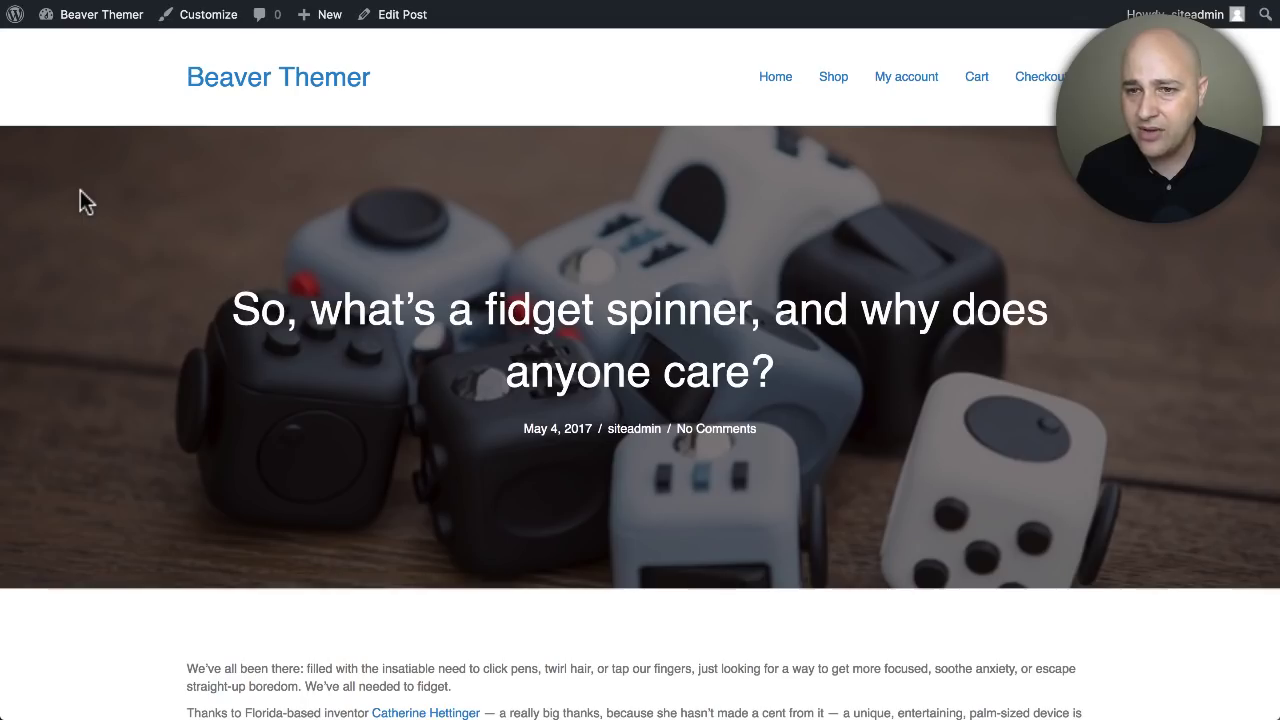
{"action": "scroll", "coordinate": [300, 248], "scroll_direction": "down", "scroll_amount": 4}
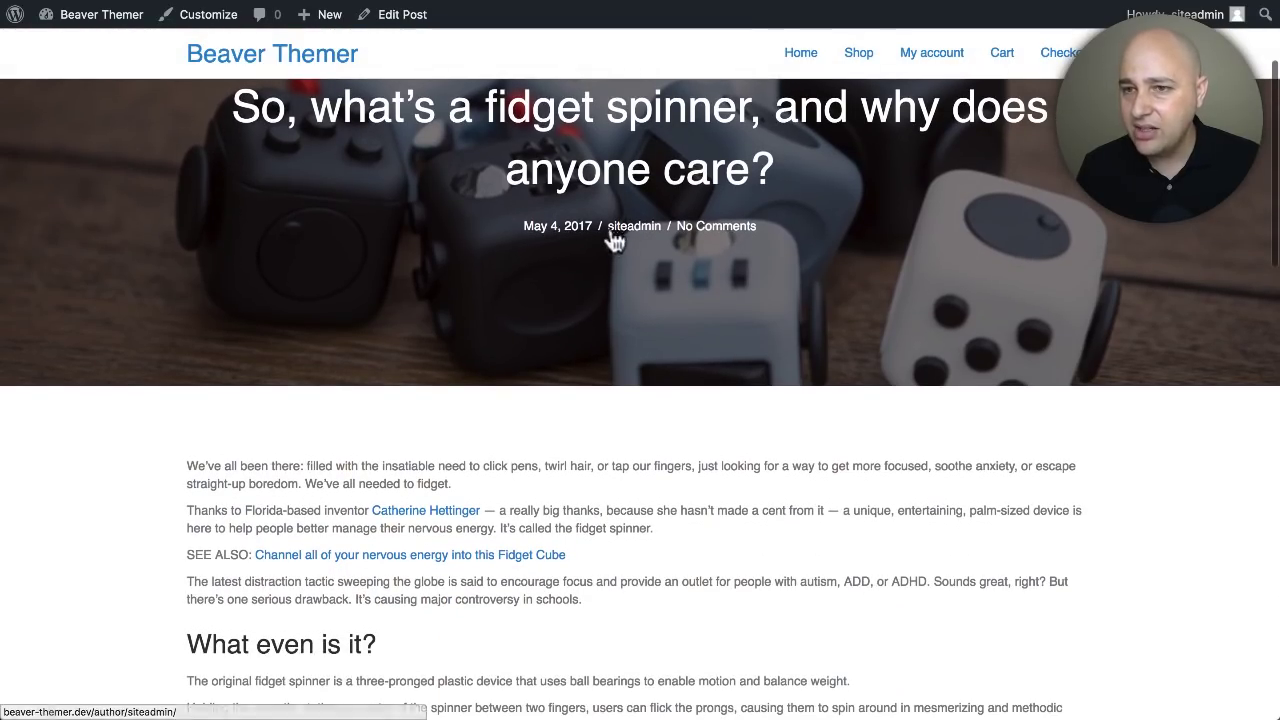
{"action": "scroll", "coordinate": [466, 275], "scroll_direction": "down", "scroll_amount": 5}
{"action": "scroll", "coordinate": [467, 279], "scroll_direction": "down", "scroll_amount": 10}
{"action": "scroll", "coordinate": [467, 277], "scroll_direction": "up", "scroll_amount": 15}
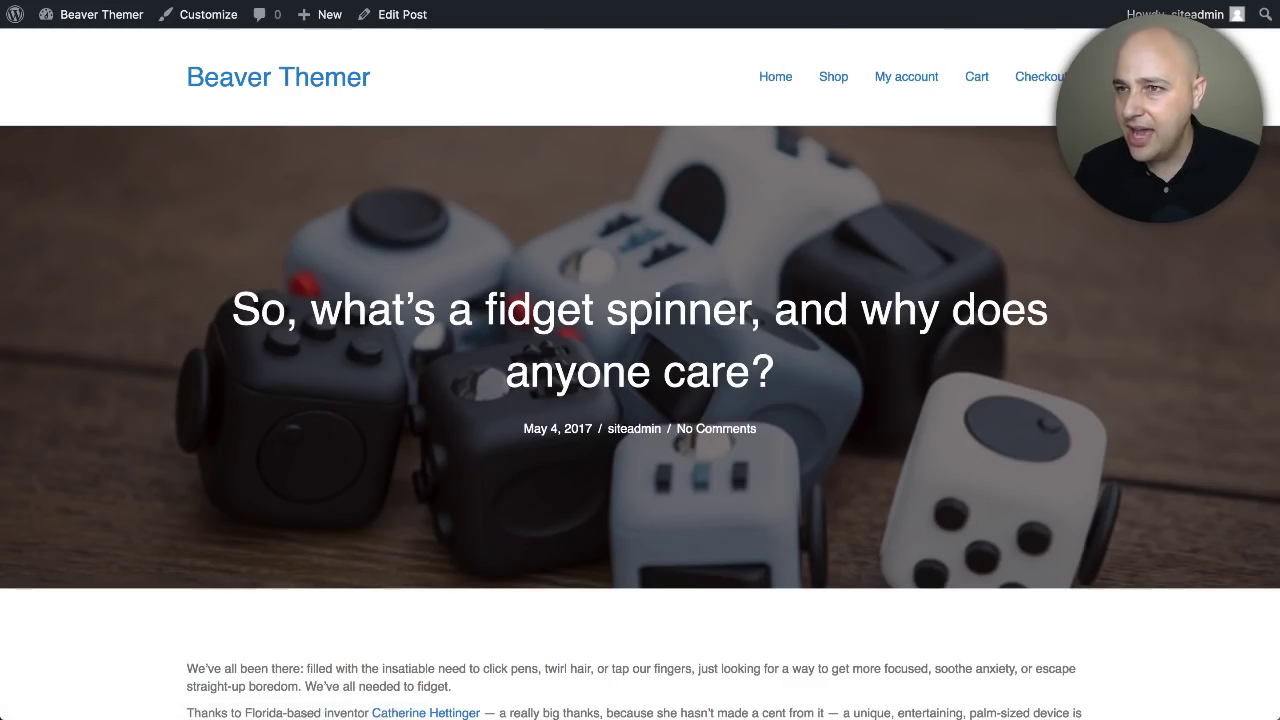
Return to the Blog Layout's edit screen and launch the page builder for it.
{"action": "left_click", "coordinate": [830, 0]}
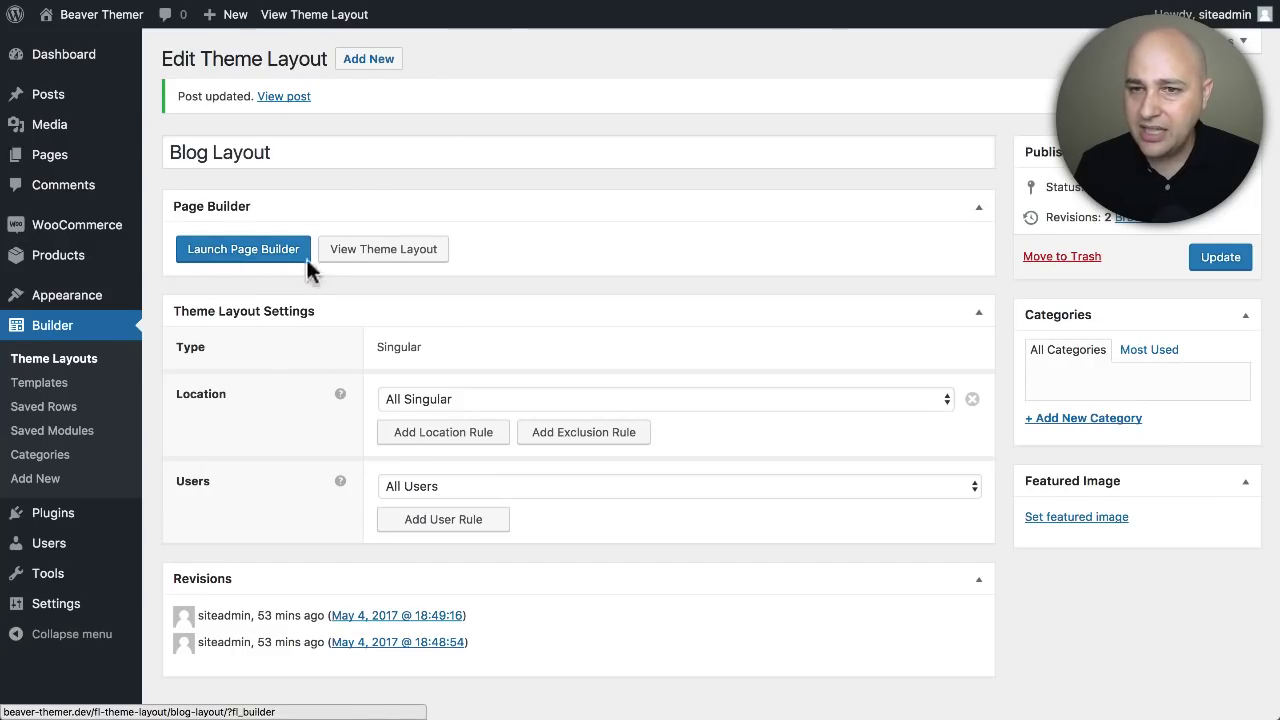
{"action": "left_click", "coordinate": [245, 249]}
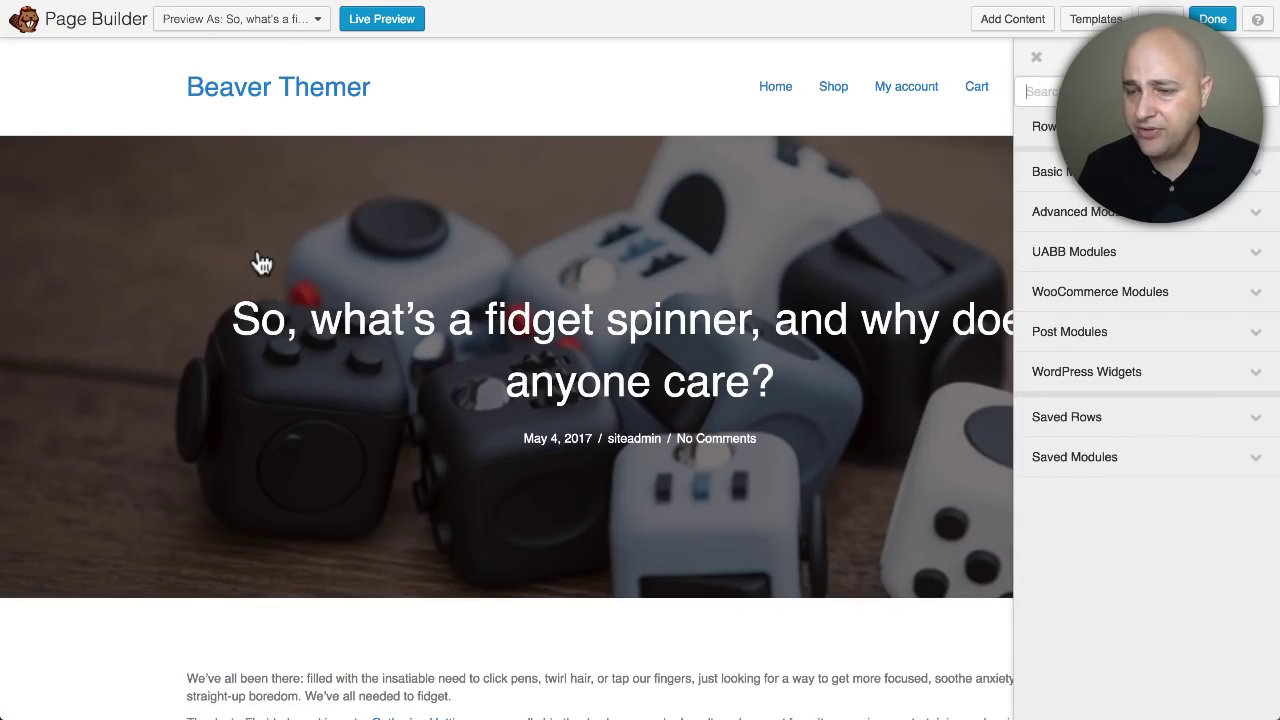
Examine the Blog Layout's hero row with title and post info, and the content below it.
{"action": "mouse_move", "coordinate": [276, 253]}
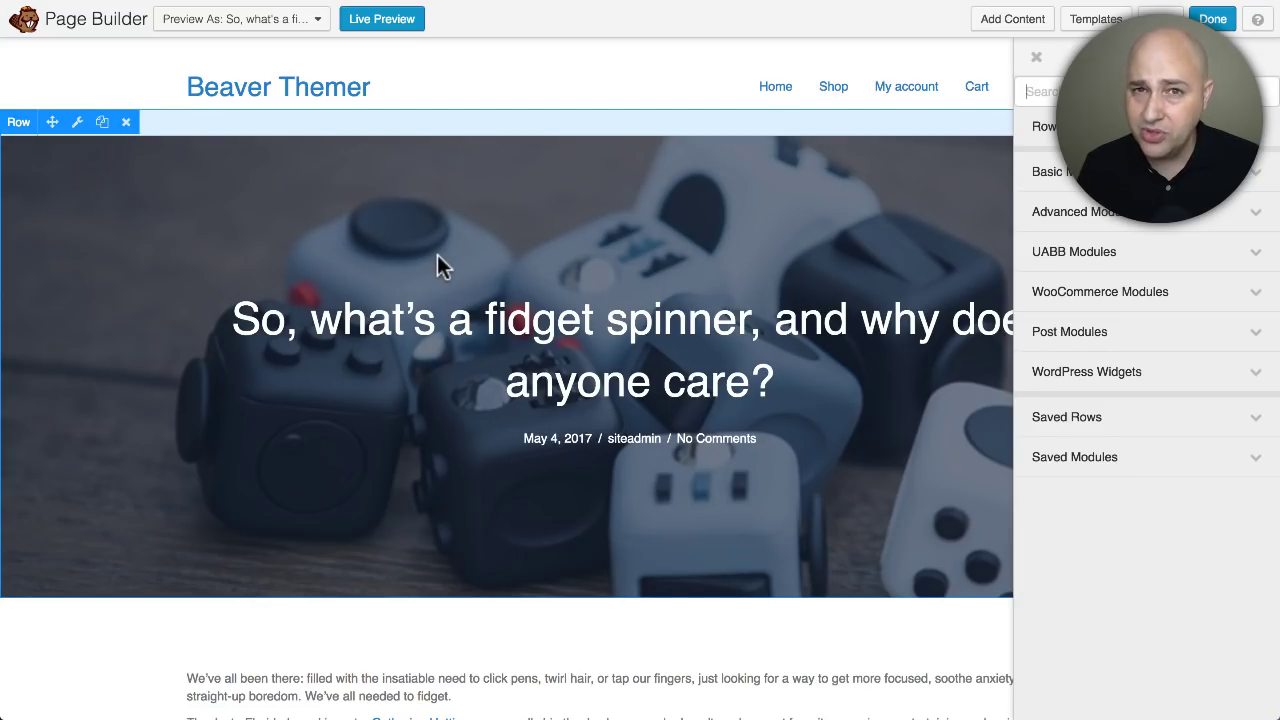
{"action": "scroll", "coordinate": [437, 254], "scroll_direction": "down", "scroll_amount": 3}
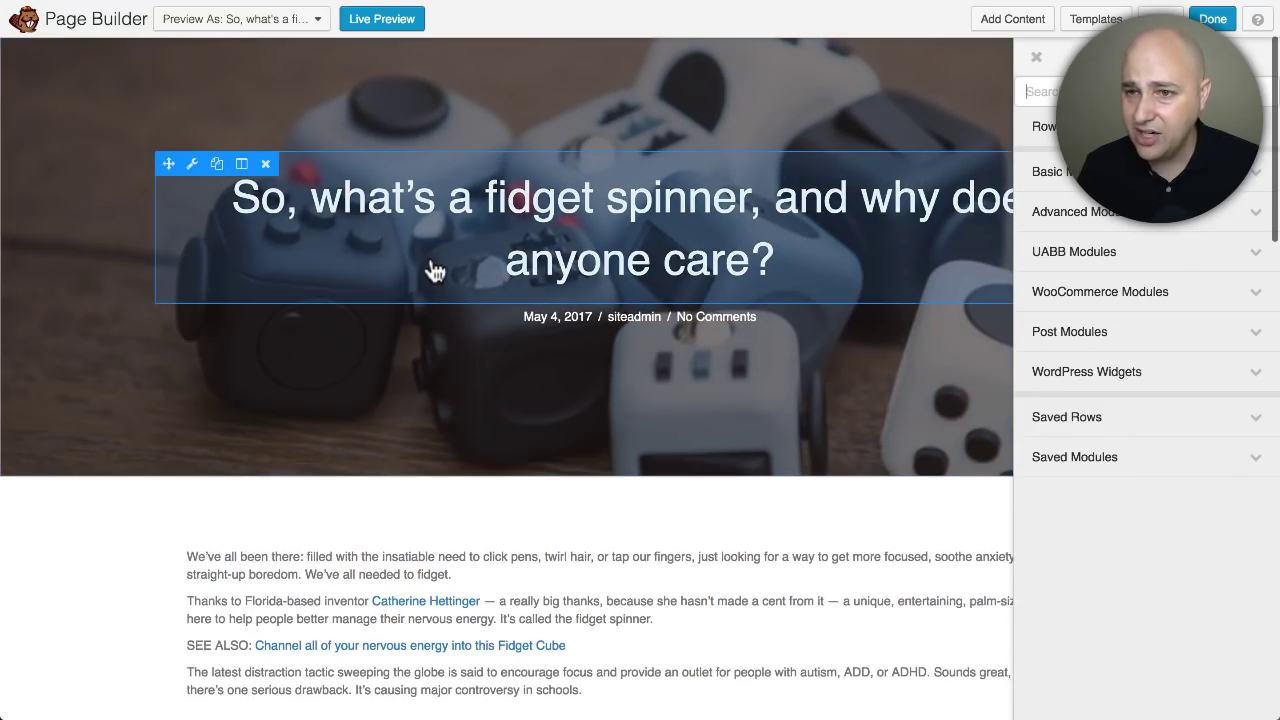
{"action": "scroll", "coordinate": [435, 270], "scroll_direction": "down", "scroll_amount": 10}
{"action": "scroll", "coordinate": [437, 271], "scroll_direction": "down", "scroll_amount": 3}
{"action": "scroll", "coordinate": [437, 280], "scroll_direction": "down", "scroll_amount": 10}
{"action": "scroll", "coordinate": [506, 288], "scroll_direction": "up", "scroll_amount": 20}
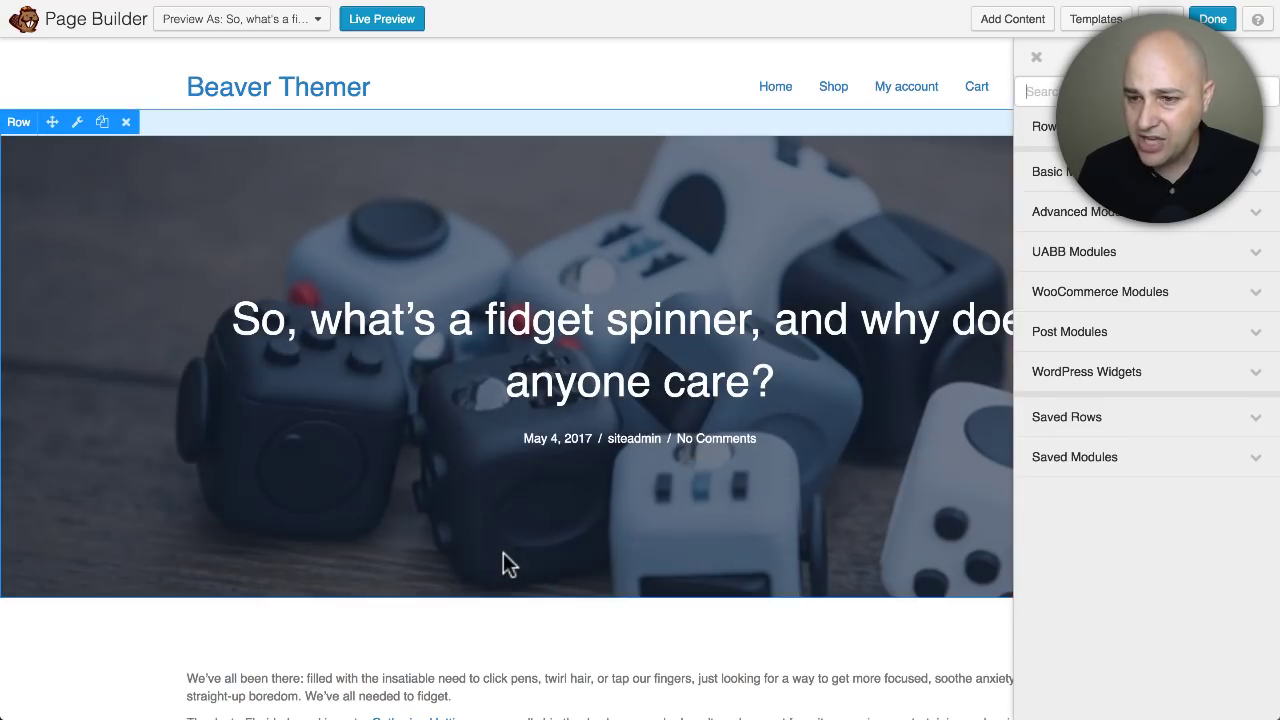
{"action": "scroll", "coordinate": [480, 530], "scroll_direction": "down", "scroll_amount": 3}
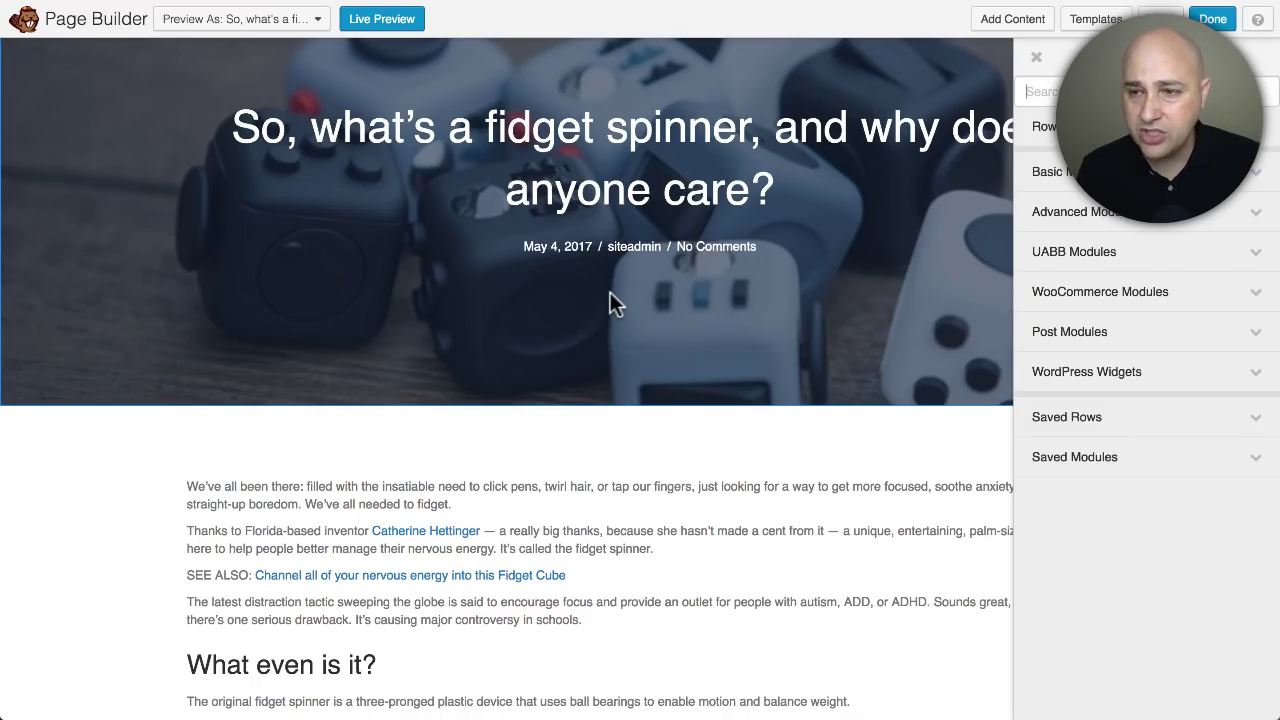
{"action": "scroll", "coordinate": [694, 375], "scroll_direction": "up", "scroll_amount": 4}
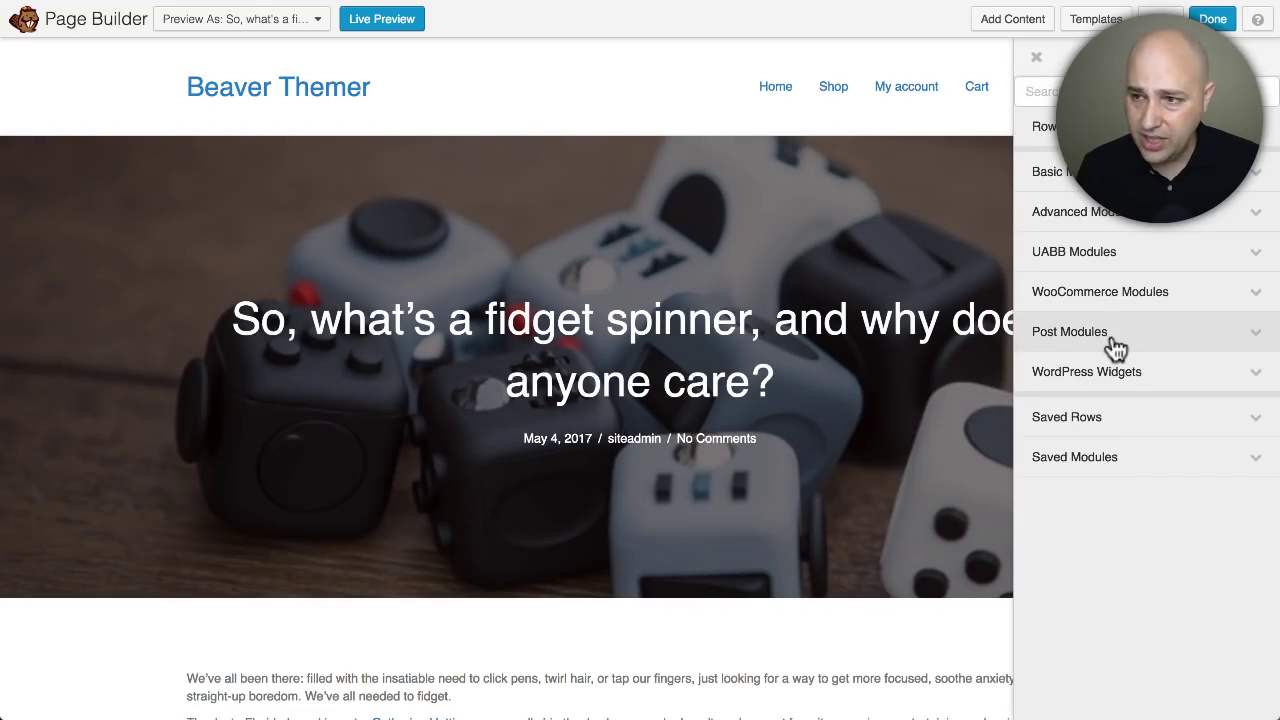
Expand the post modules and try to place the Post Content module below the hero row.
{"action": "left_click", "coordinate": [1115, 346]}
{"action": "scroll", "coordinate": [1115, 346], "scroll_direction": "down", "scroll_amount": 3}
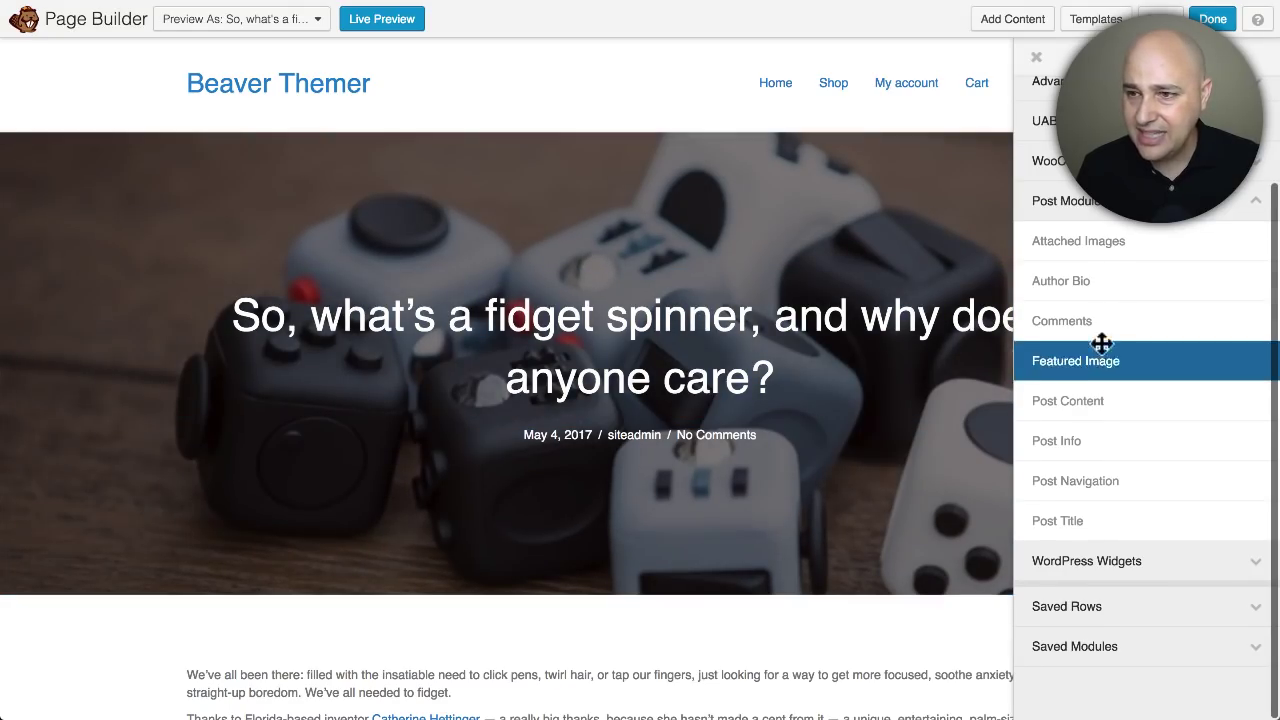
{"action": "left_click_drag", "start_coordinate": [1122, 400], "coordinate": [686, 651]}
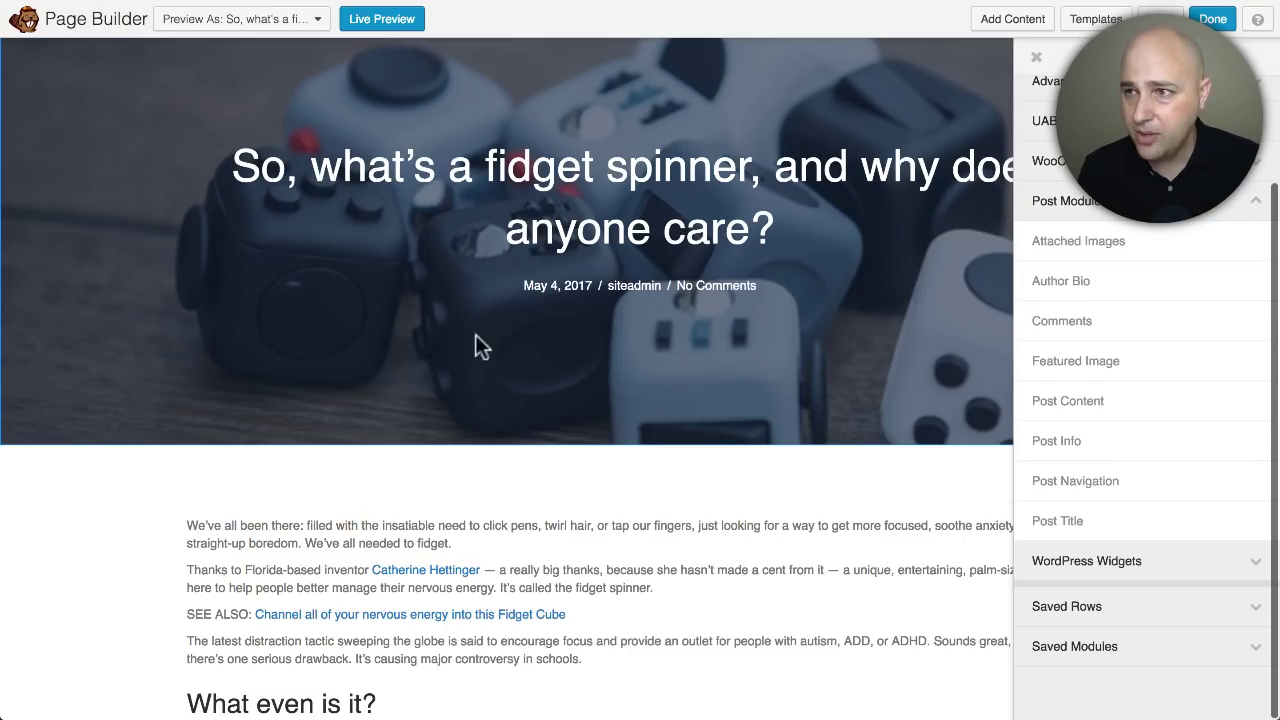
Exit the page builder and go to the site's admin dashboard.
{"action": "left_click", "coordinate": [1212, 18]}
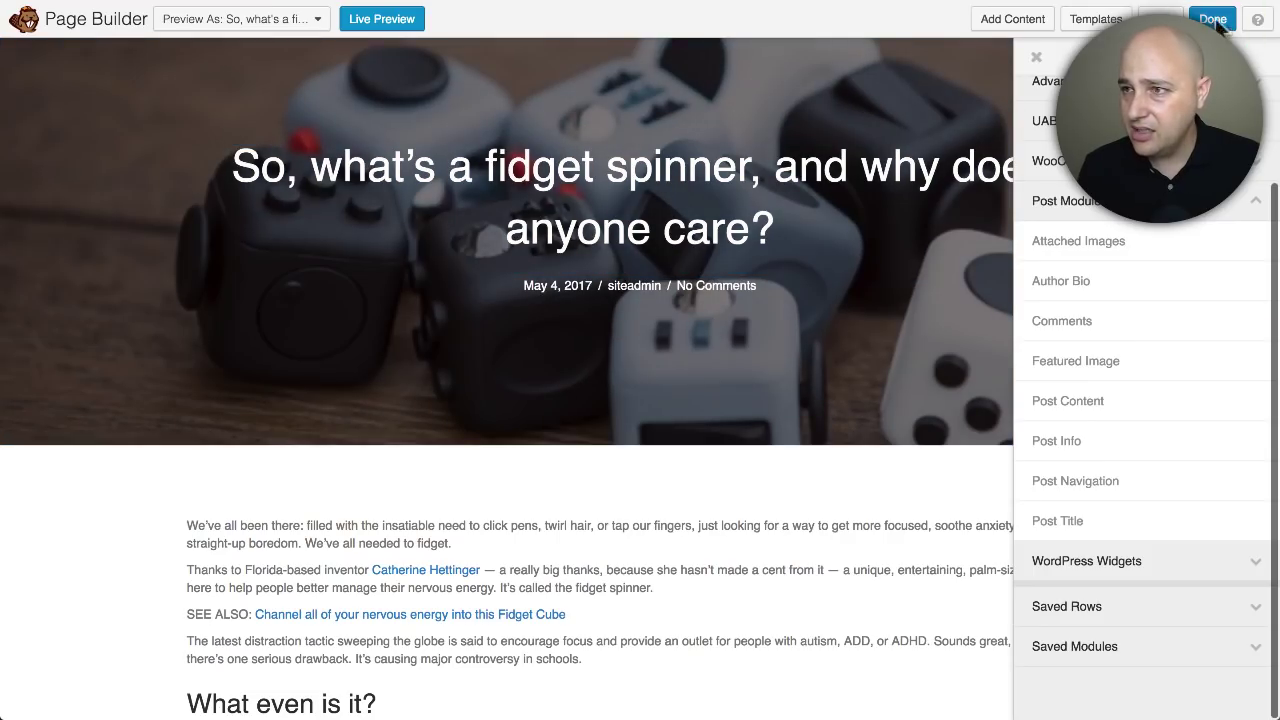
{"action": "left_click", "coordinate": [632, 315]}
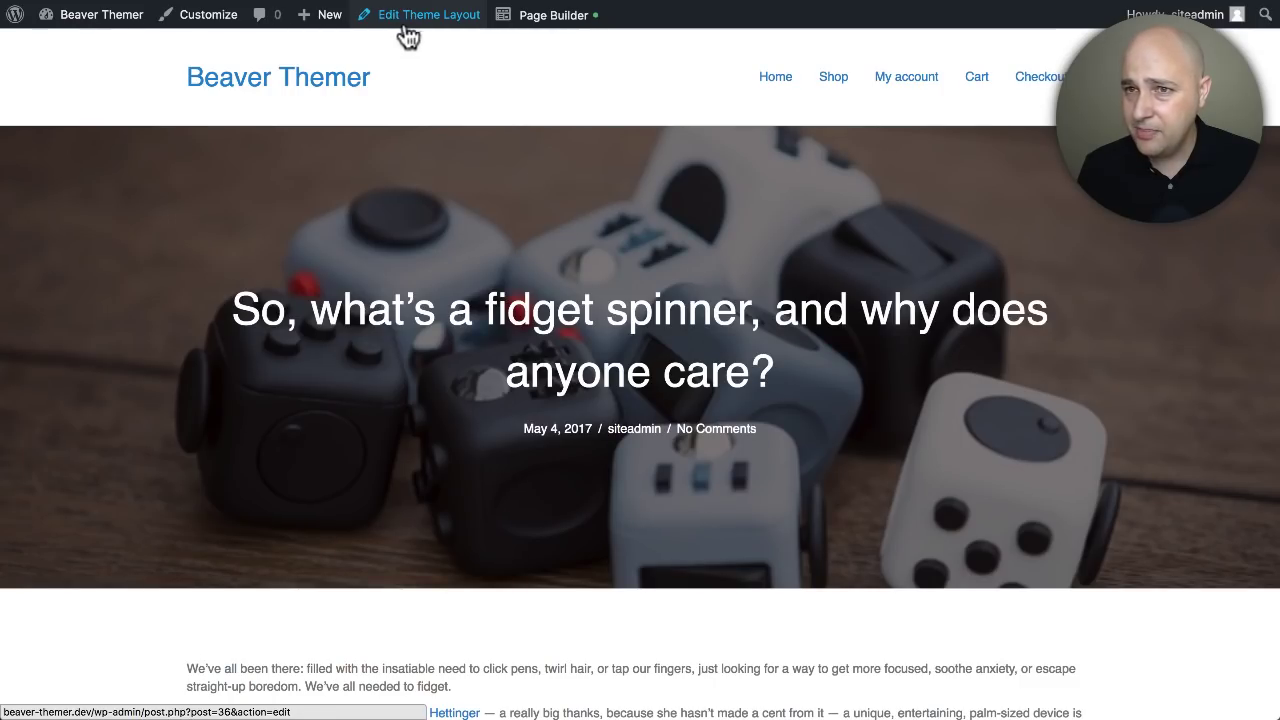
{"action": "mouse_move", "coordinate": [80, 24]}
{"action": "left_click", "coordinate": [78, 52]}
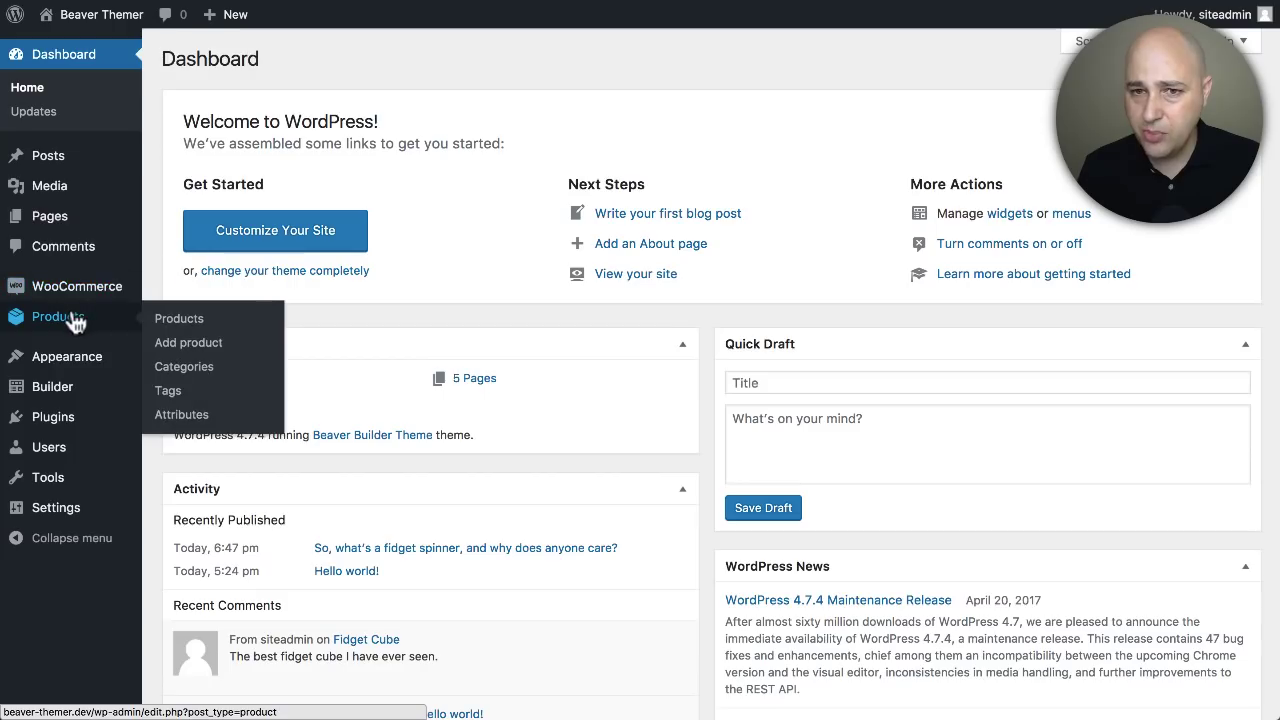
Open the WooCommerce Layout for editing from the site's theme layouts.
{"action": "mouse_move", "coordinate": [103, 393]}
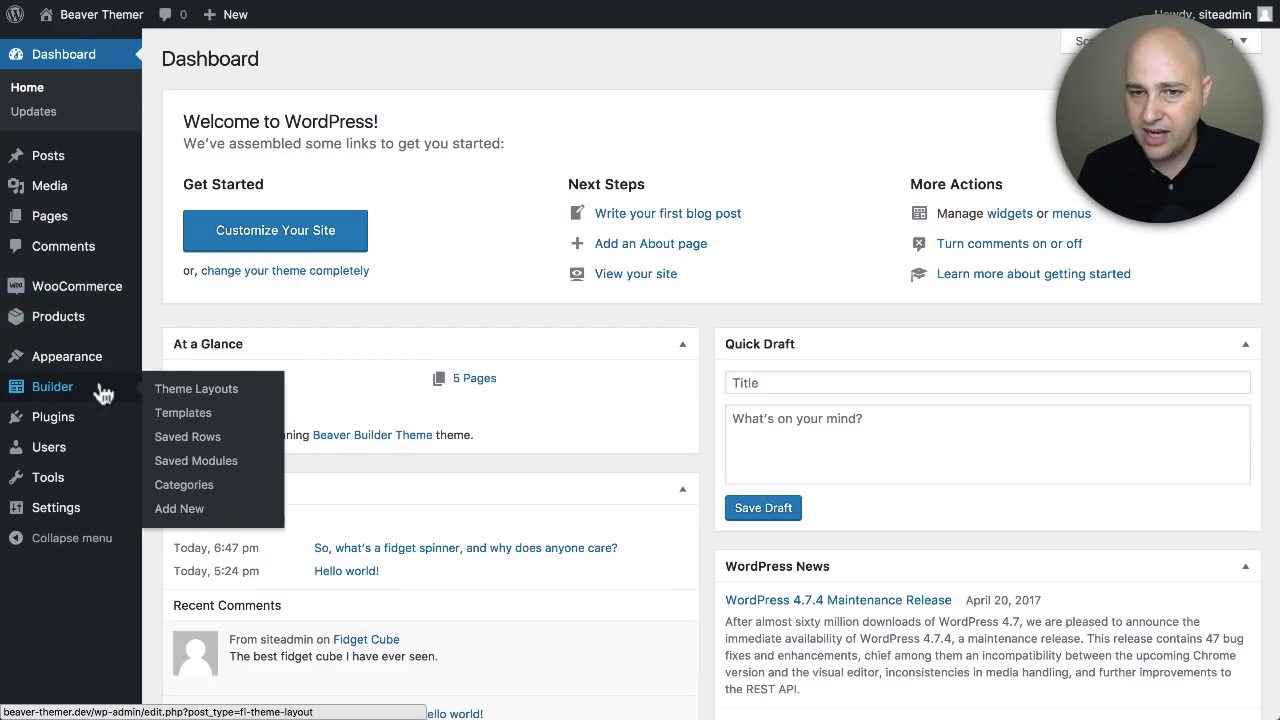
{"action": "left_click", "coordinate": [192, 389]}
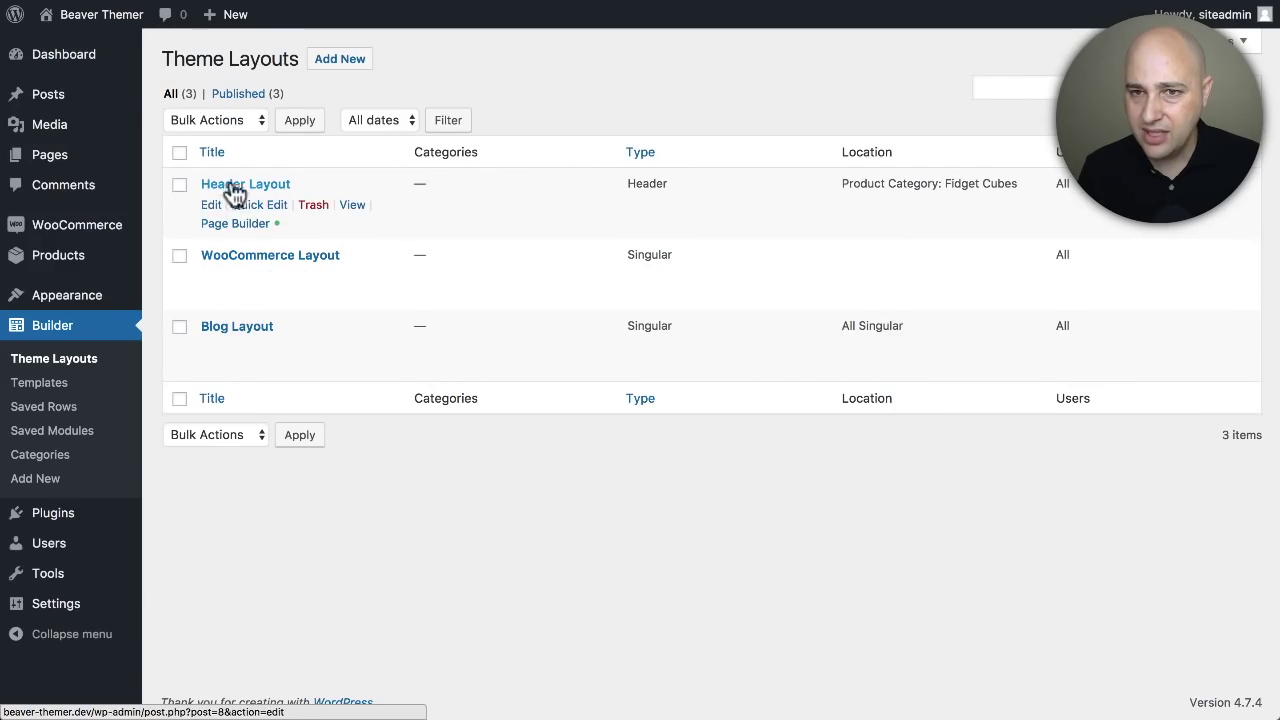
{"action": "left_click", "coordinate": [245, 257]}
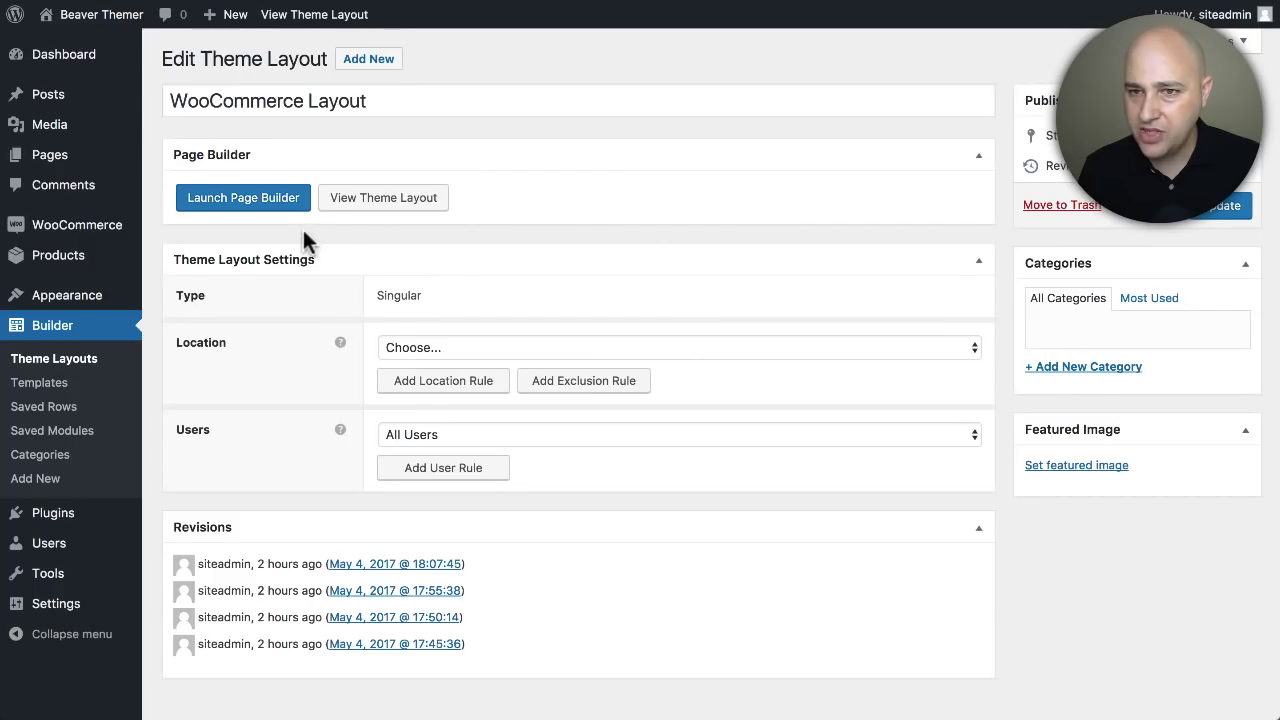
Set the WooCommerce Layout's location to the Fidget Cubes product category and update the layout.
{"action": "left_click", "coordinate": [447, 345]}
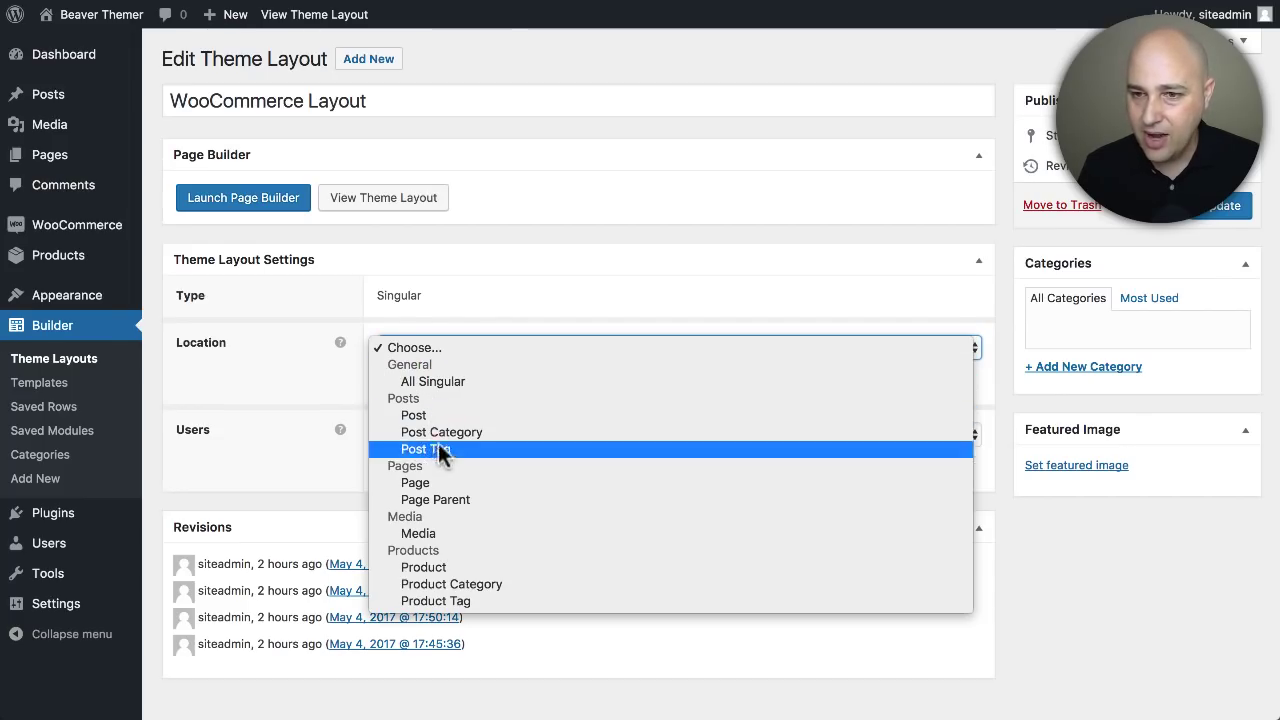
{"action": "left_click", "coordinate": [491, 585]}
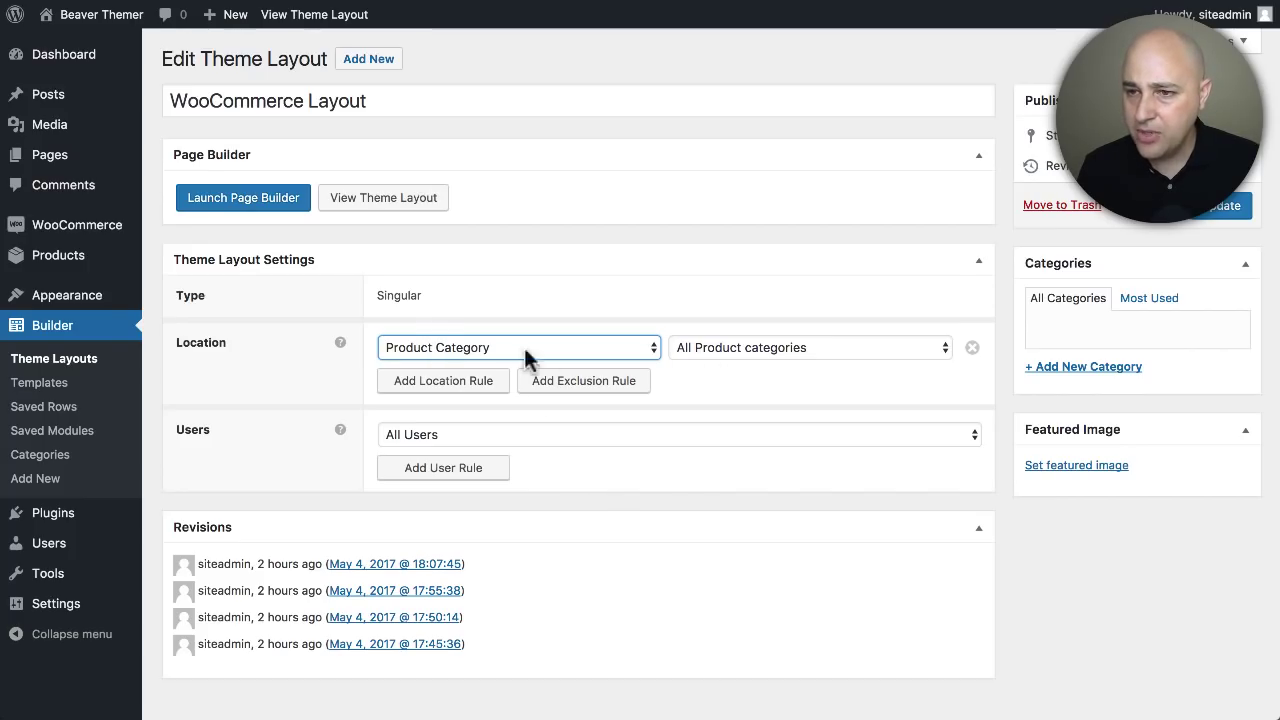
{"action": "left_click", "coordinate": [778, 340]}
{"action": "left_click", "coordinate": [752, 364]}
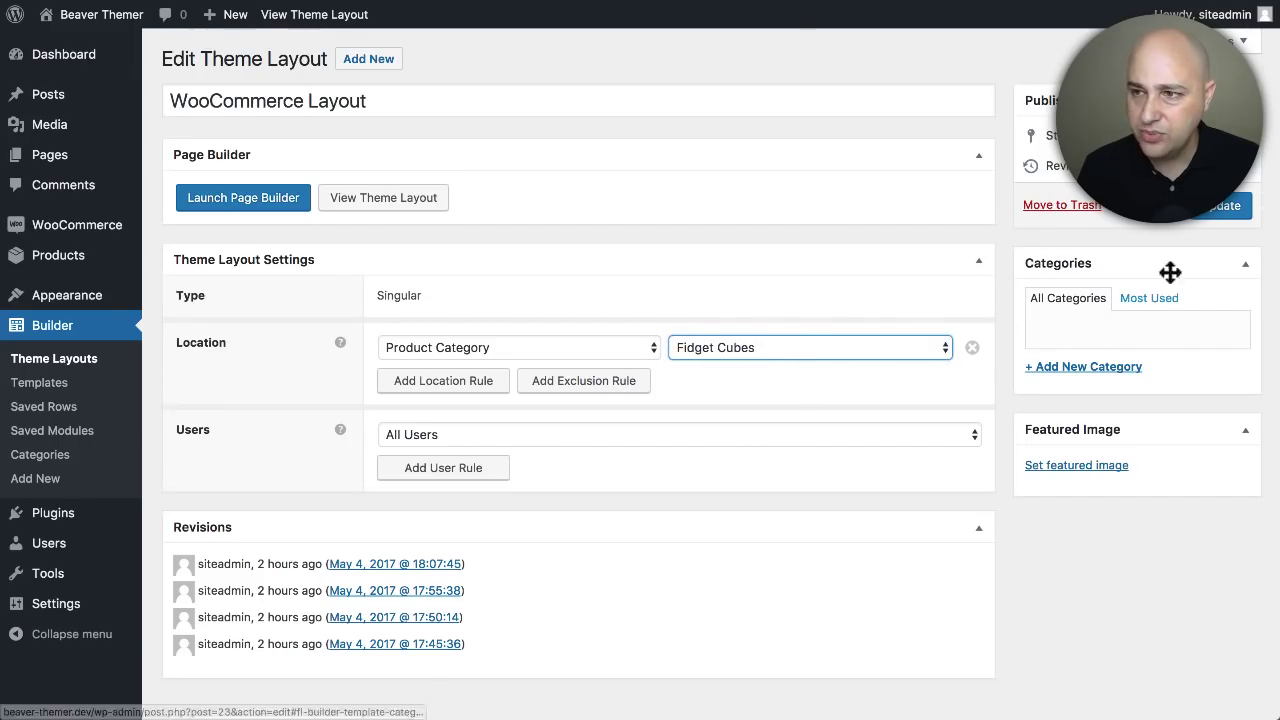
{"action": "left_click", "coordinate": [1223, 214]}
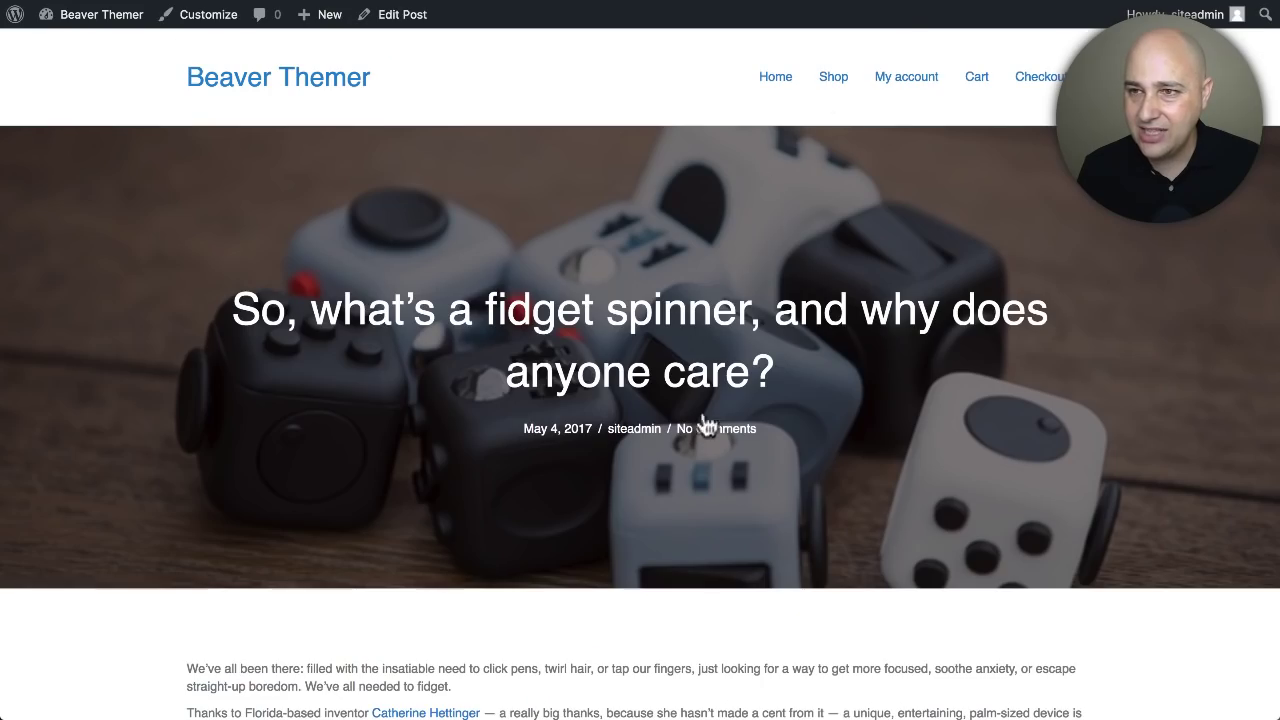
Go to the live site's shop and open the Fidget Cube product page.
{"action": "left_click", "coordinate": [270, 98]}
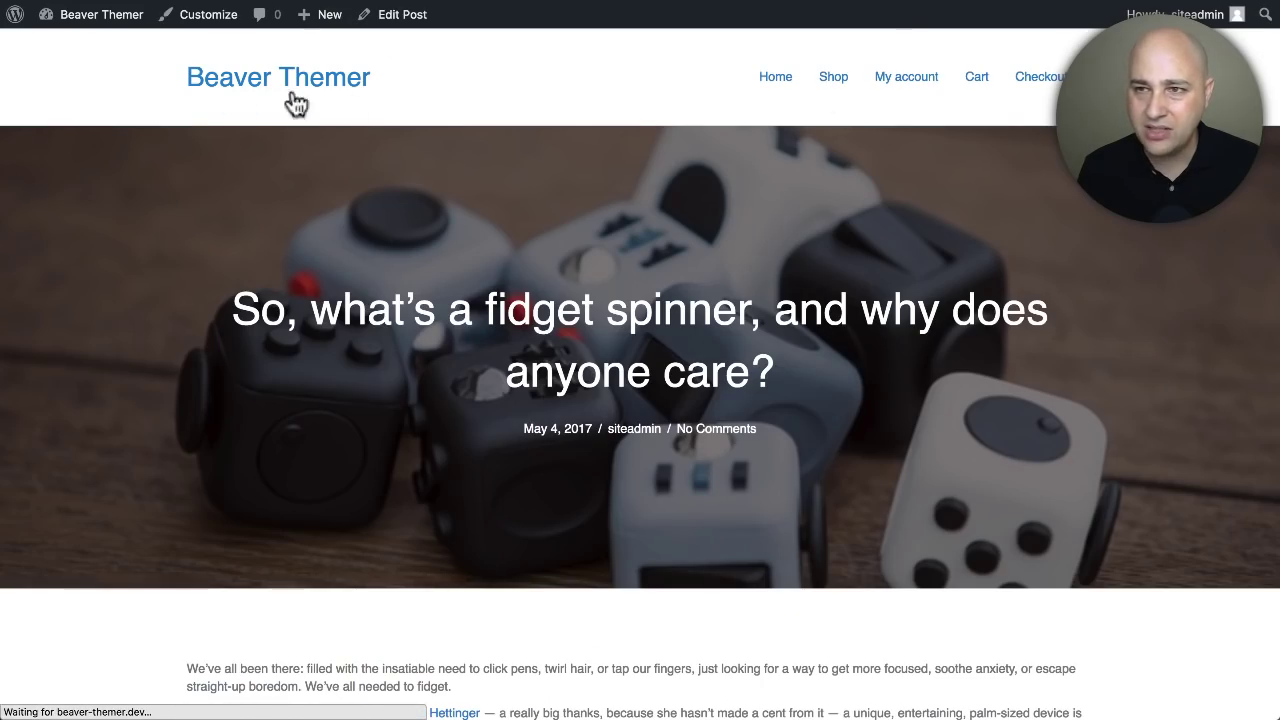
{"action": "left_click", "coordinate": [832, 80]}
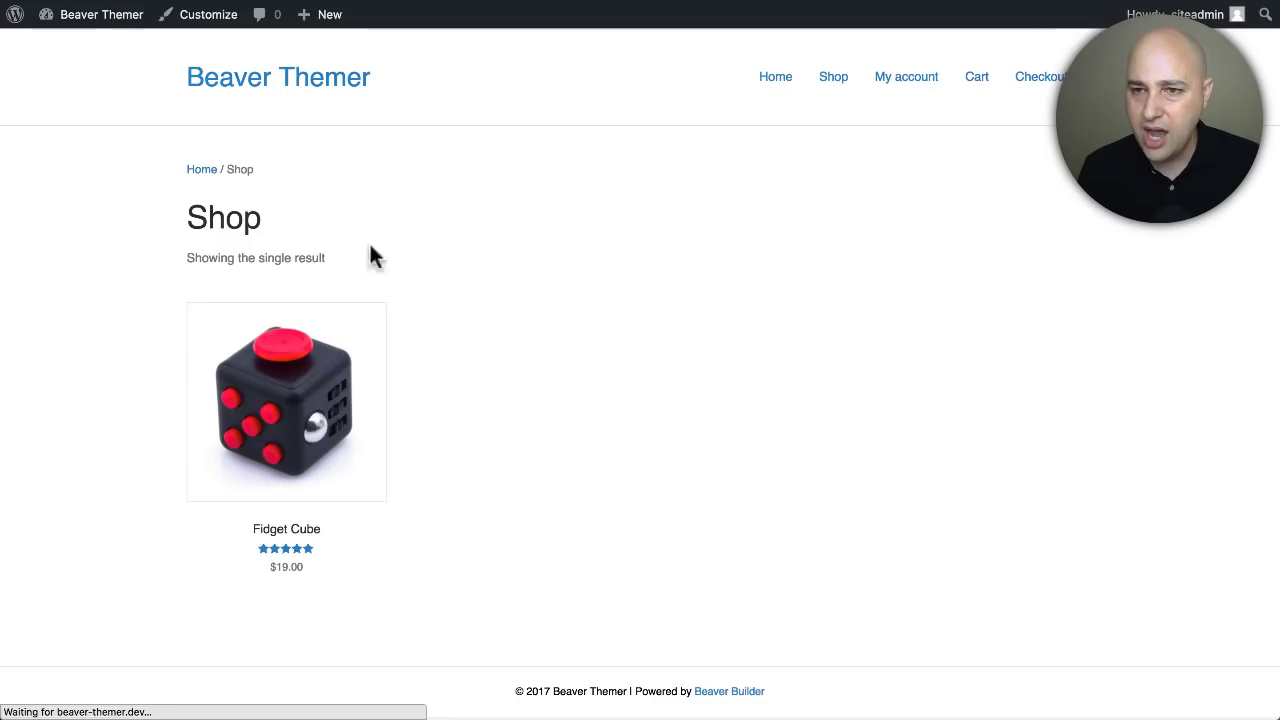
{"action": "left_click", "coordinate": [294, 420]}
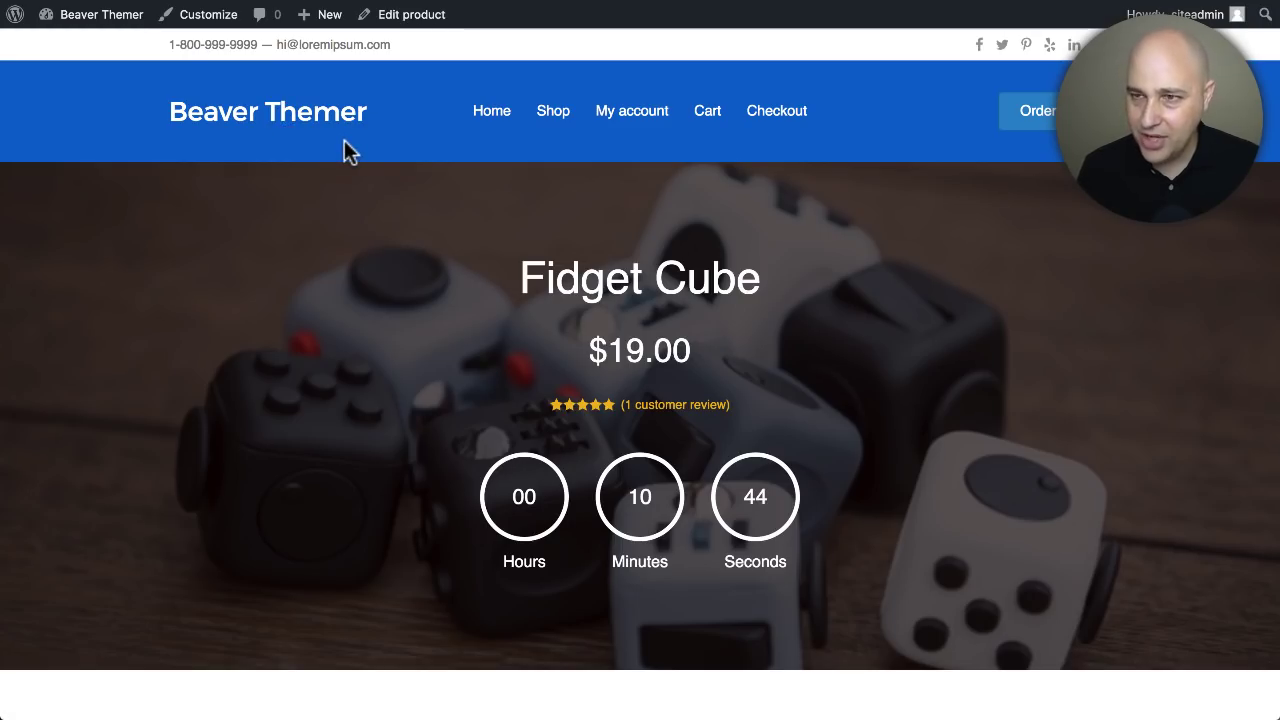
Examine the product page's header and its hero row with the title, price, rating and countdown.
{"action": "scroll", "coordinate": [344, 140], "scroll_direction": "down", "scroll_amount": 2}
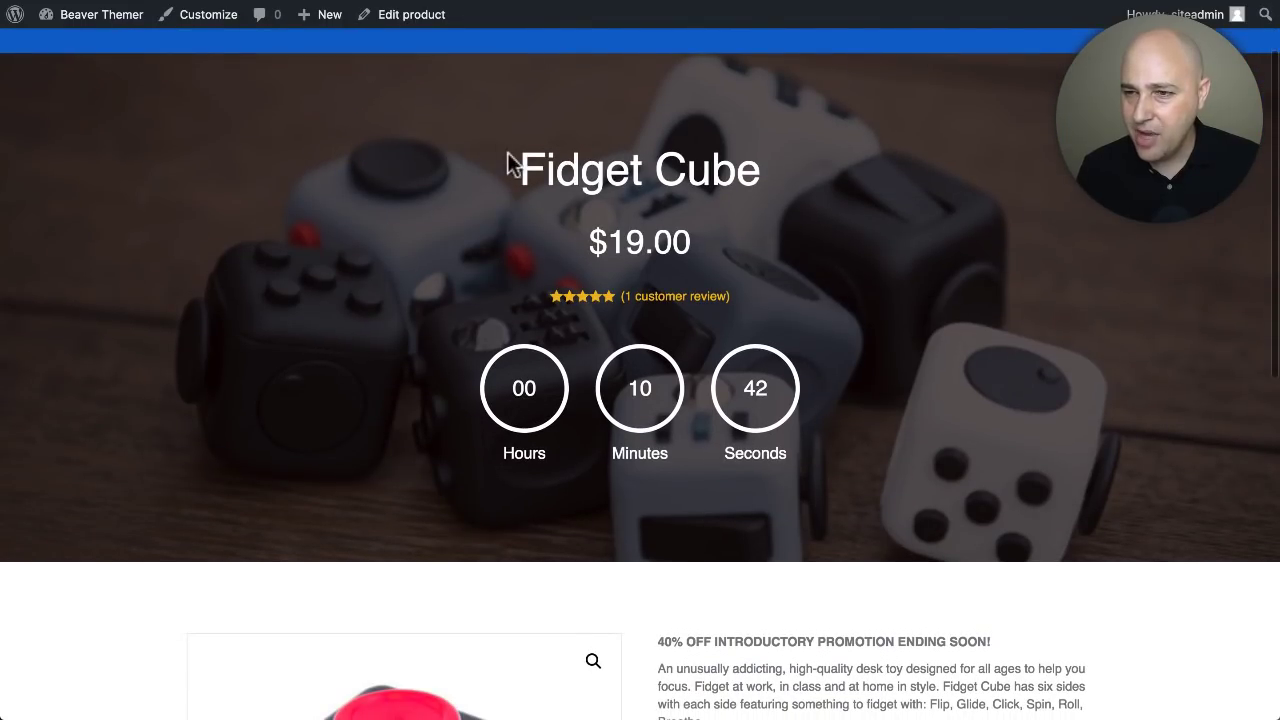
{"action": "left_click_drag", "start_coordinate": [509, 163], "coordinate": [872, 155]}
{"action": "left_click", "coordinate": [767, 238]}
{"action": "left_click_drag", "start_coordinate": [694, 240], "coordinate": [582, 242]}
{"action": "scroll", "coordinate": [400, 230], "scroll_direction": "down", "scroll_amount": 2}
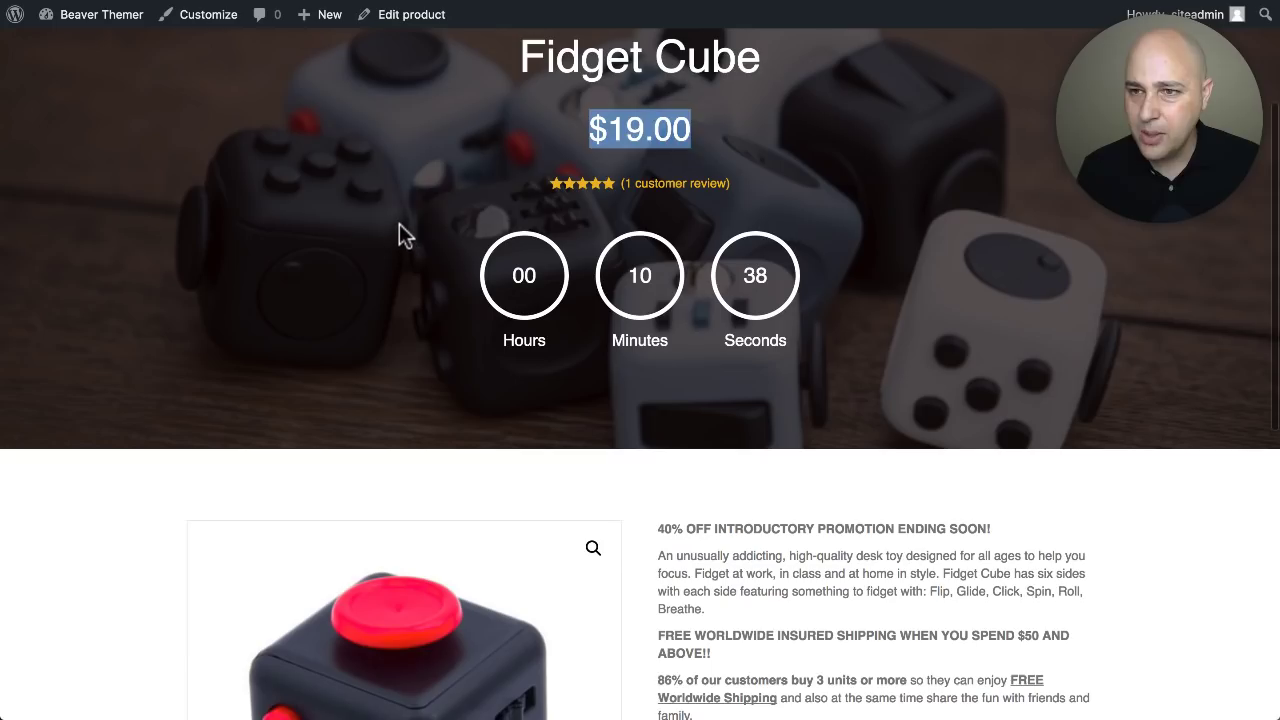
{"action": "left_click", "coordinate": [519, 190]}
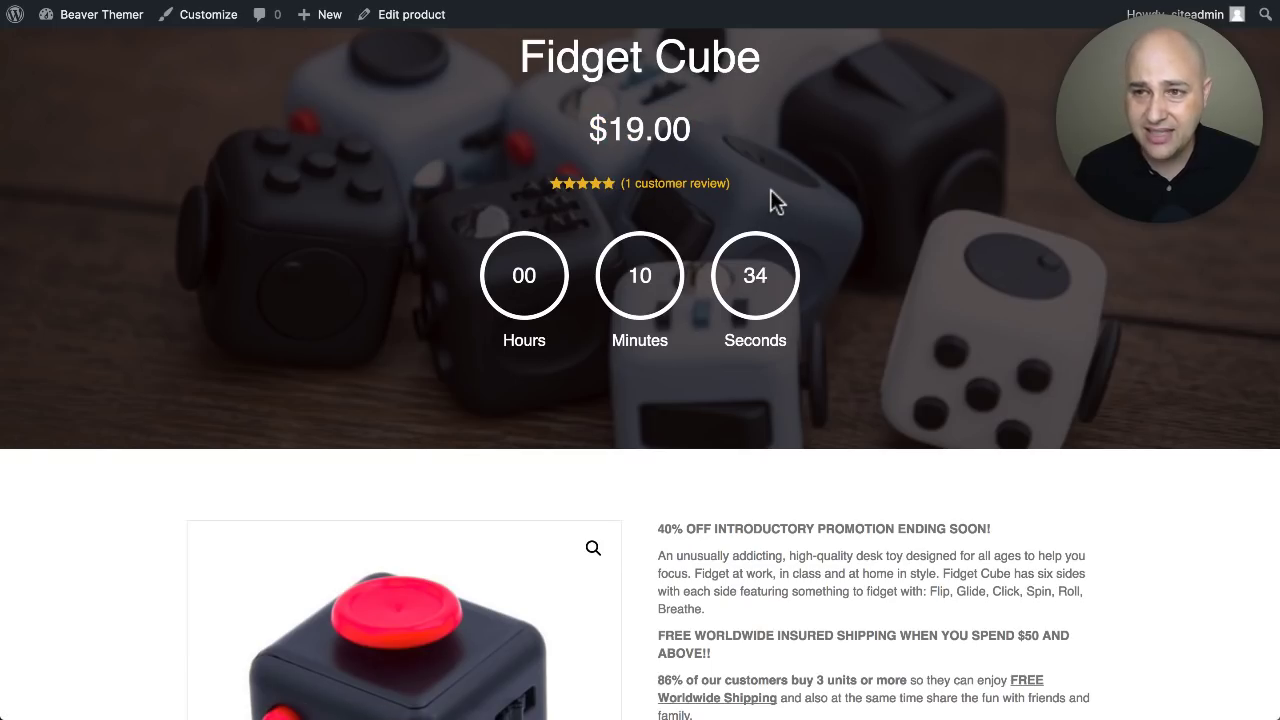
{"action": "scroll", "coordinate": [769, 188], "scroll_direction": "down", "scroll_amount": 2}
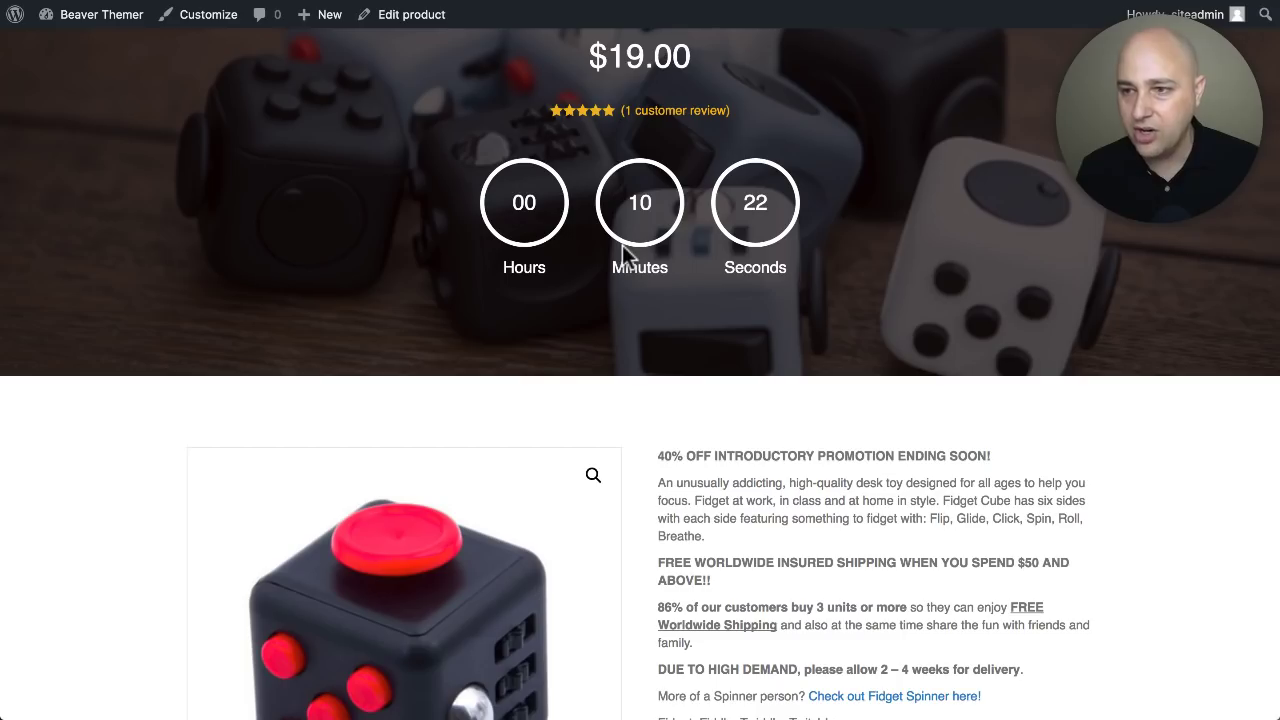
{"action": "scroll", "coordinate": [622, 245], "scroll_direction": "up", "scroll_amount": 2}
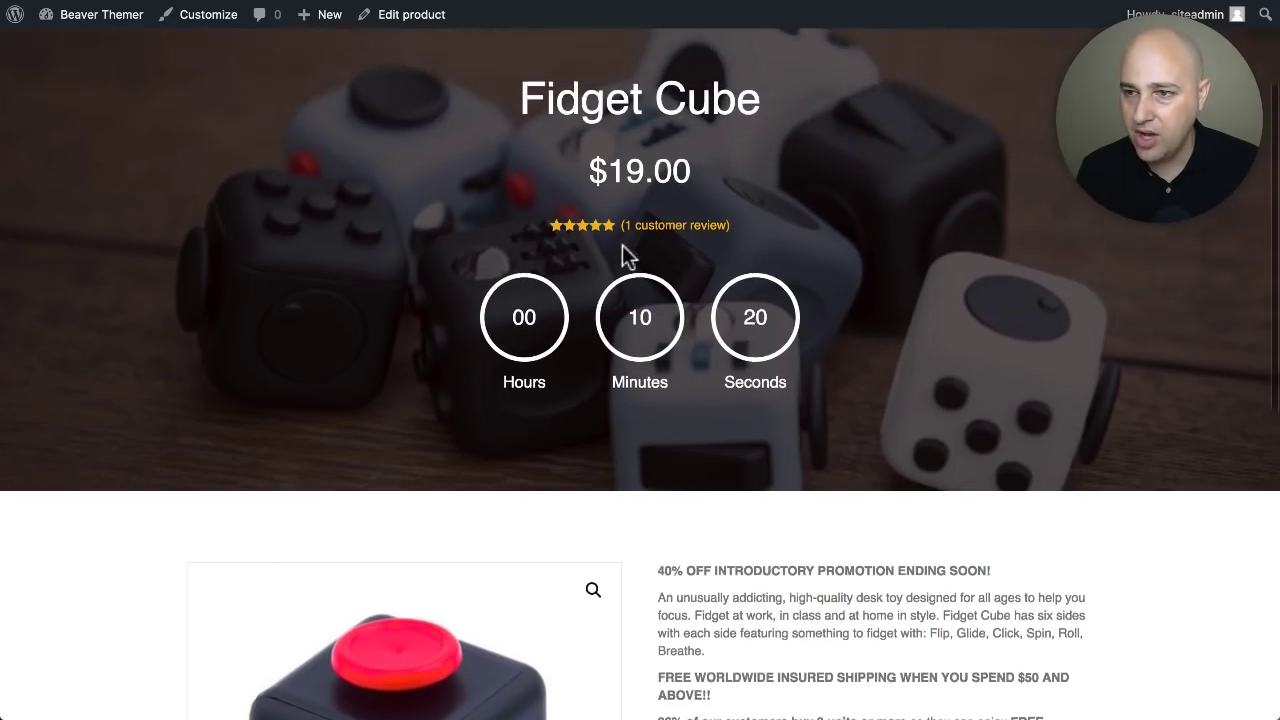
{"action": "scroll", "coordinate": [622, 245], "scroll_direction": "down", "scroll_amount": 1}
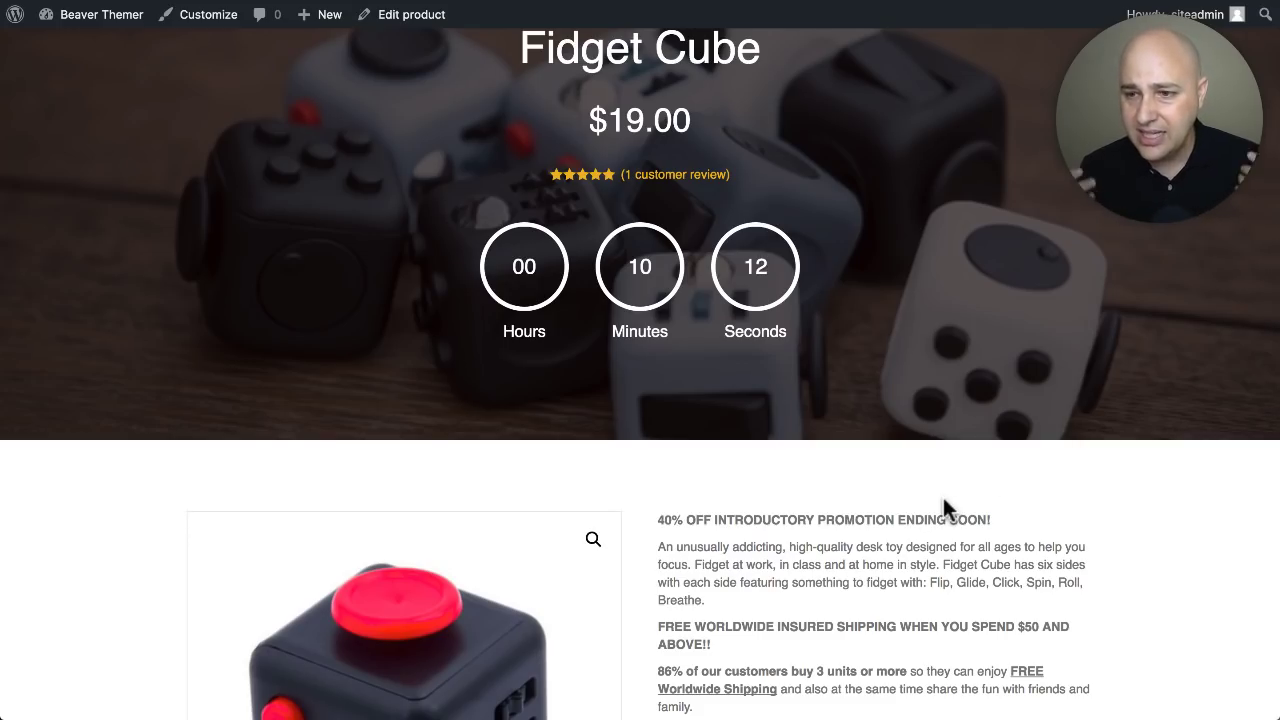
{"action": "scroll", "coordinate": [921, 415], "scroll_direction": "up", "scroll_amount": 3}
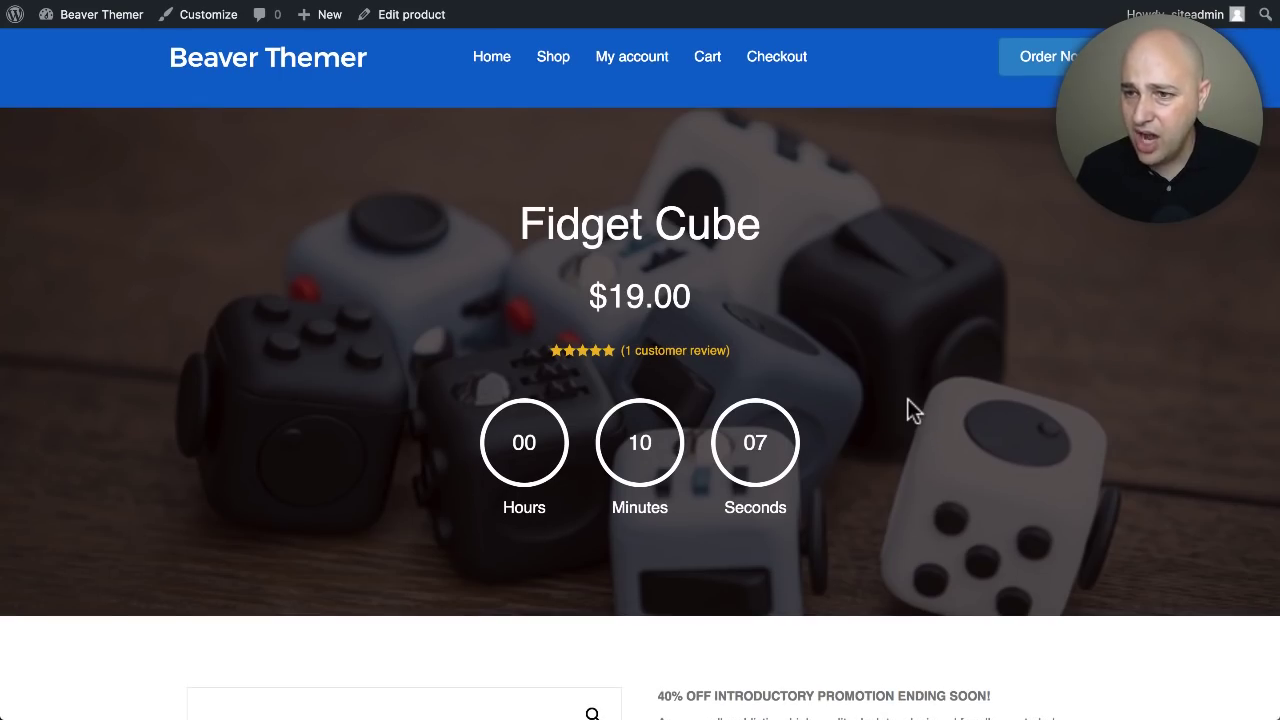
Review the rest of the product page, including the image, description, add-to-cart button and reviews.
{"action": "scroll", "coordinate": [907, 398], "scroll_direction": "down", "scroll_amount": 5}
{"action": "scroll", "coordinate": [880, 380], "scroll_direction": "down", "scroll_amount": 3}
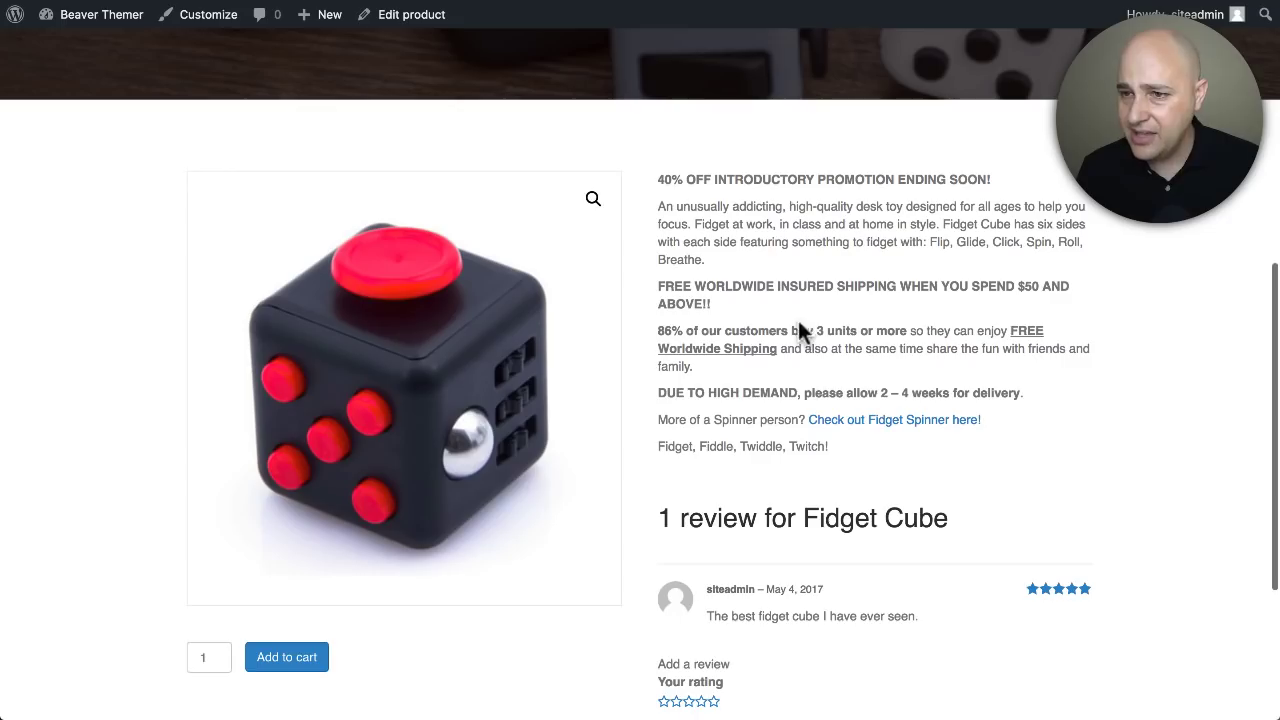
{"action": "scroll", "coordinate": [810, 334], "scroll_direction": "down", "scroll_amount": 2}
{"action": "scroll", "coordinate": [810, 334], "scroll_direction": "down", "scroll_amount": 2}
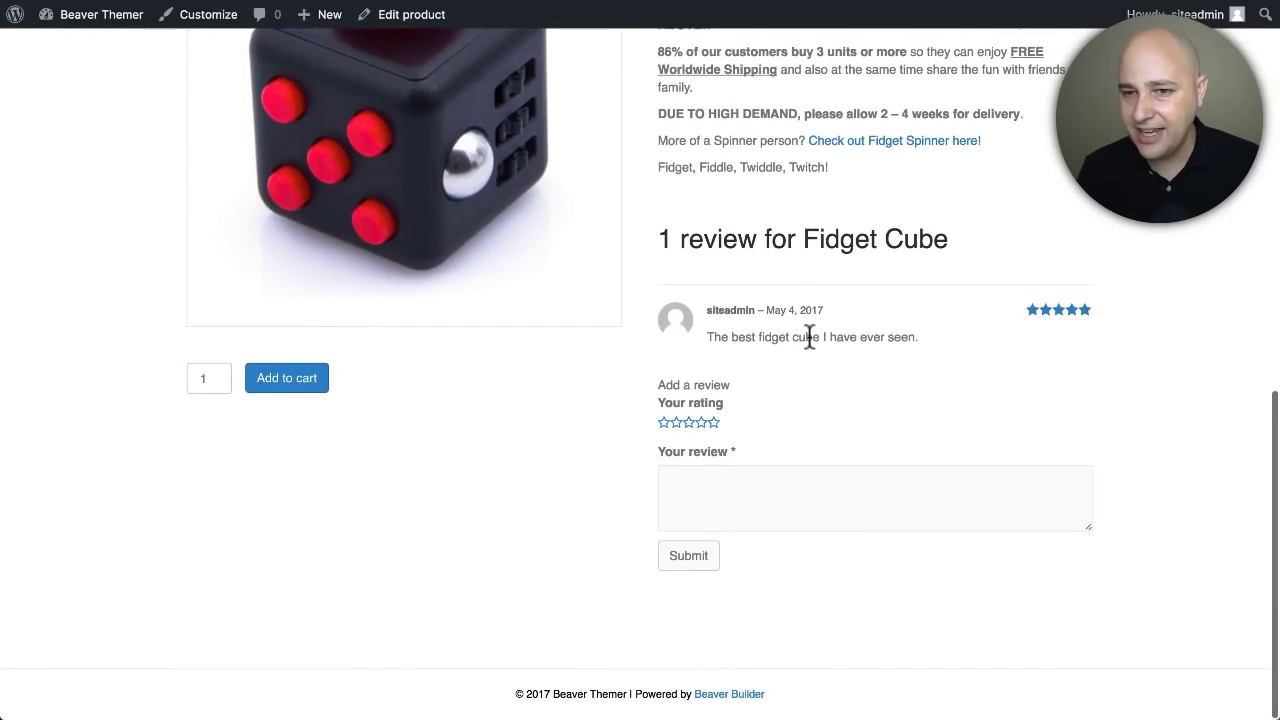
{"action": "scroll", "coordinate": [810, 337], "scroll_direction": "up", "scroll_amount": 7}
{"action": "scroll", "coordinate": [810, 337], "scroll_direction": "up", "scroll_amount": 3}
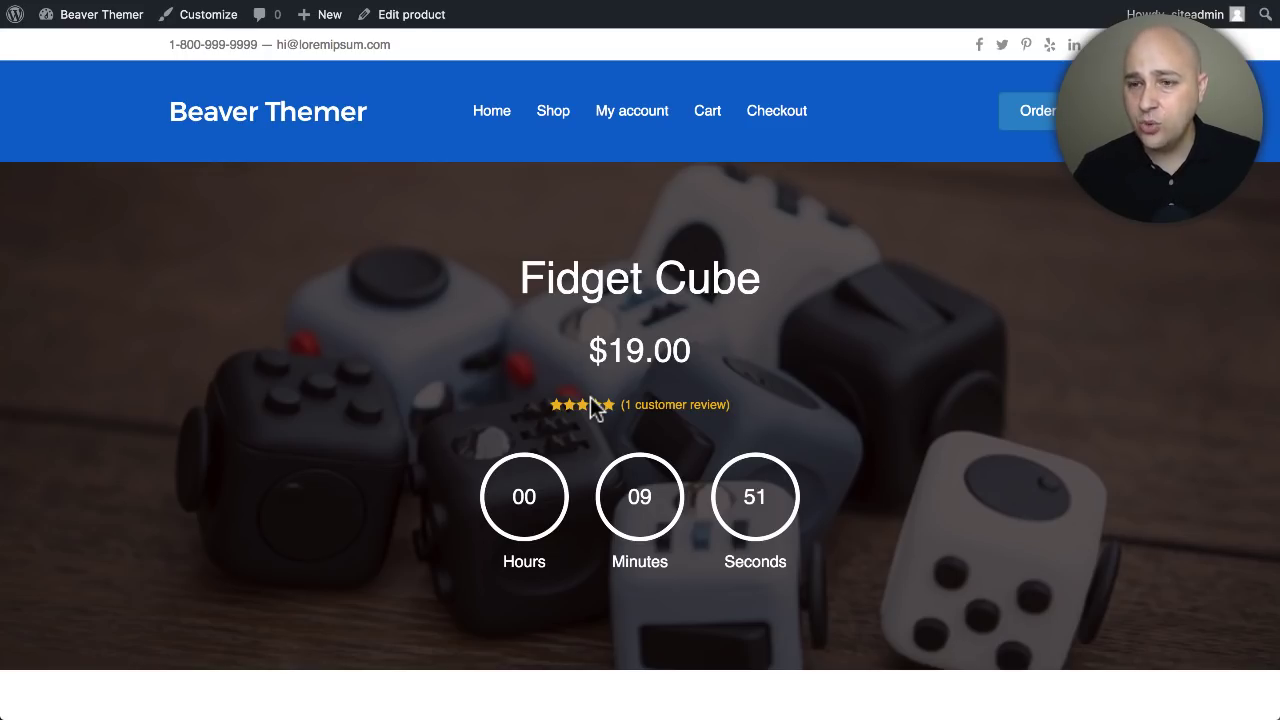
{"action": "scroll", "coordinate": [554, 660], "scroll_direction": "down", "scroll_amount": 3}
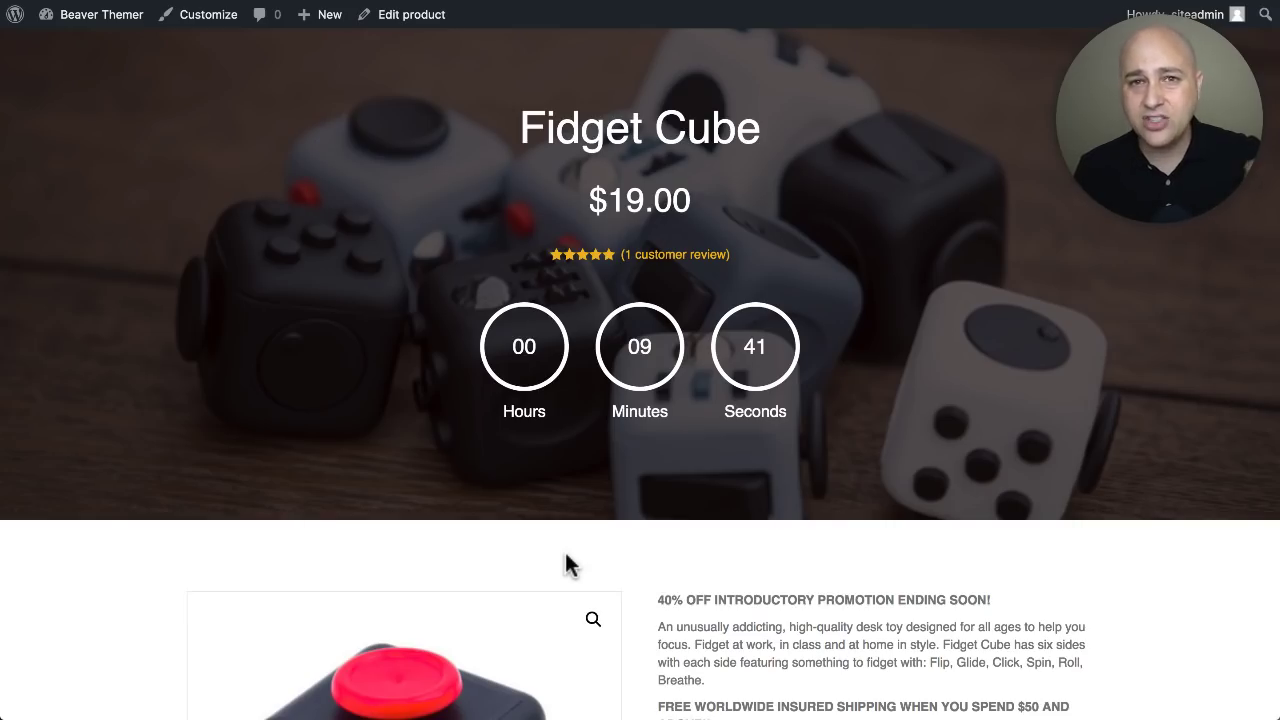
{"action": "scroll", "coordinate": [565, 552], "scroll_direction": "up", "scroll_amount": 2}
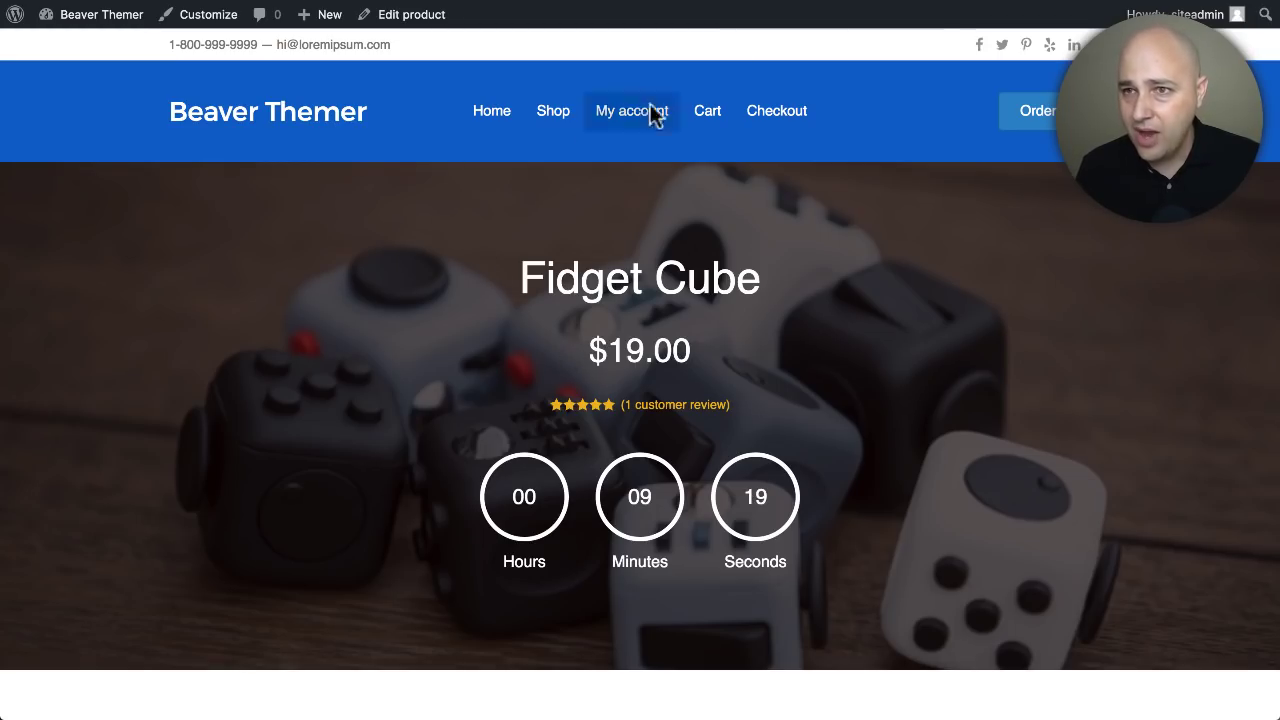
Return to the WooCommerce Layout's edit screen, launch its page builder and expand the WooCommerce modules.
{"action": "left_click", "coordinate": [709, 2]}
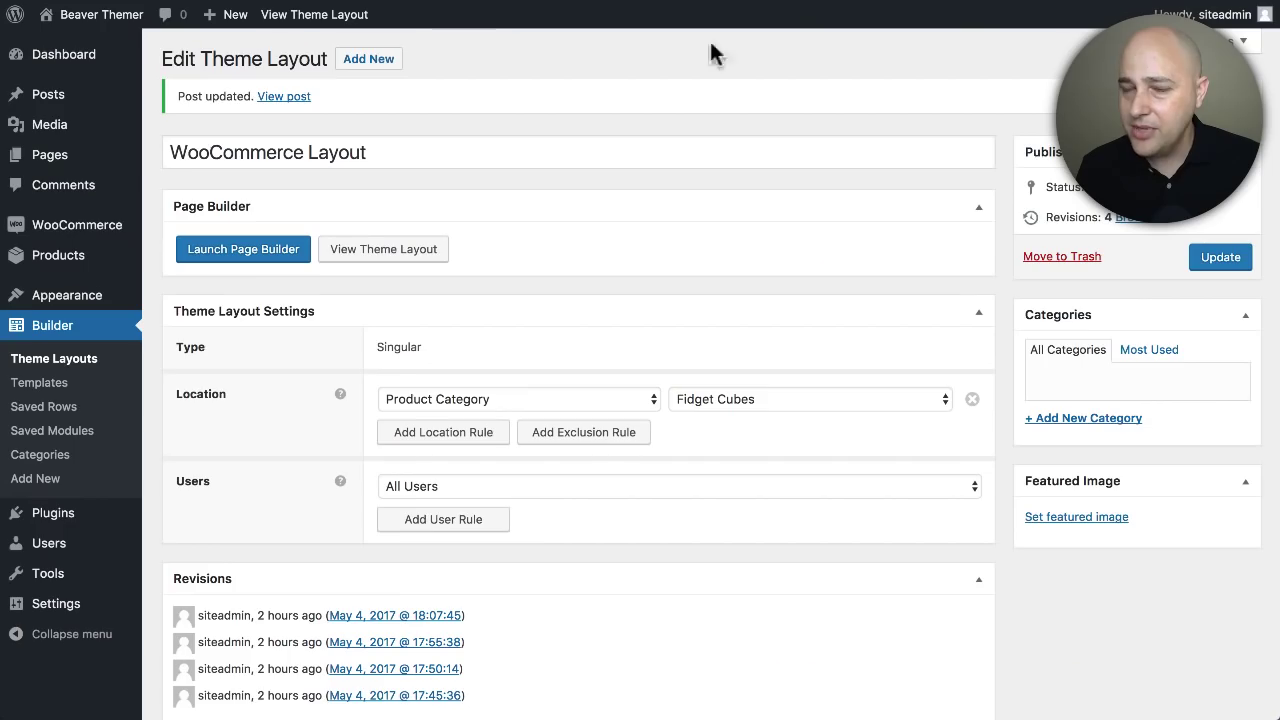
{"action": "left_click", "coordinate": [241, 252]}
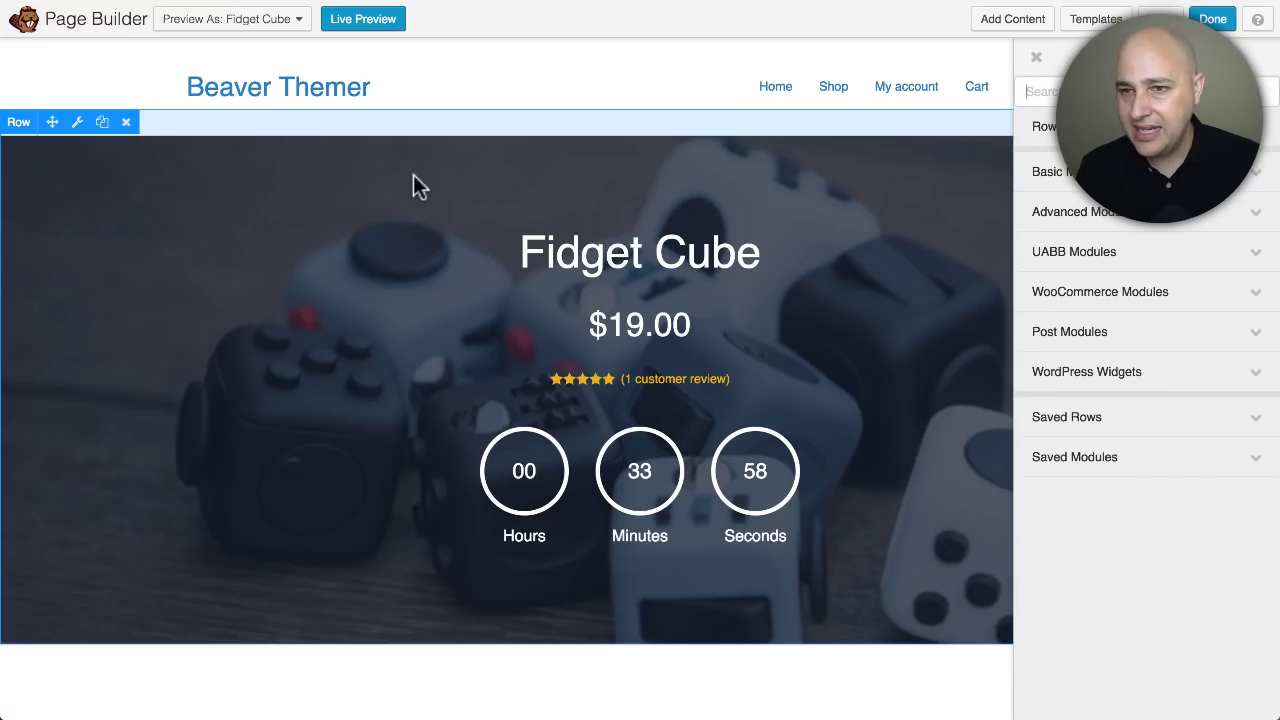
{"action": "scroll", "coordinate": [413, 180], "scroll_direction": "down", "scroll_amount": 3}
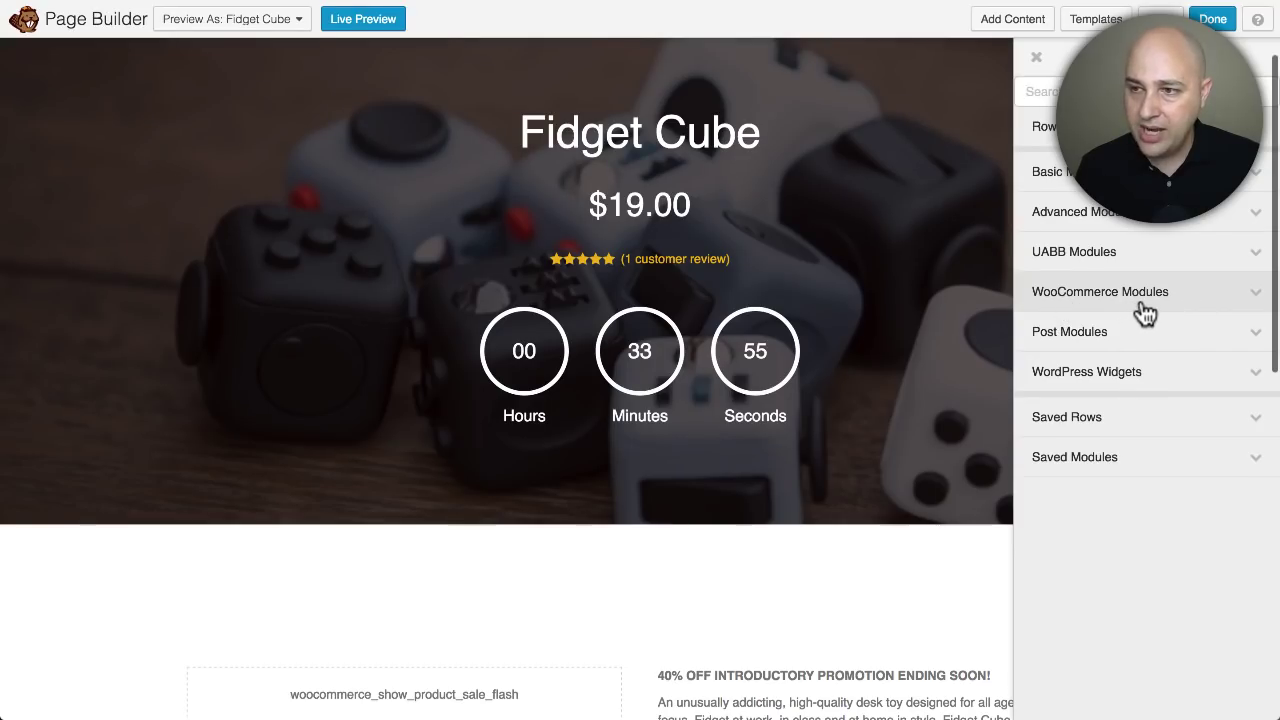
{"action": "left_click", "coordinate": [1146, 306]}
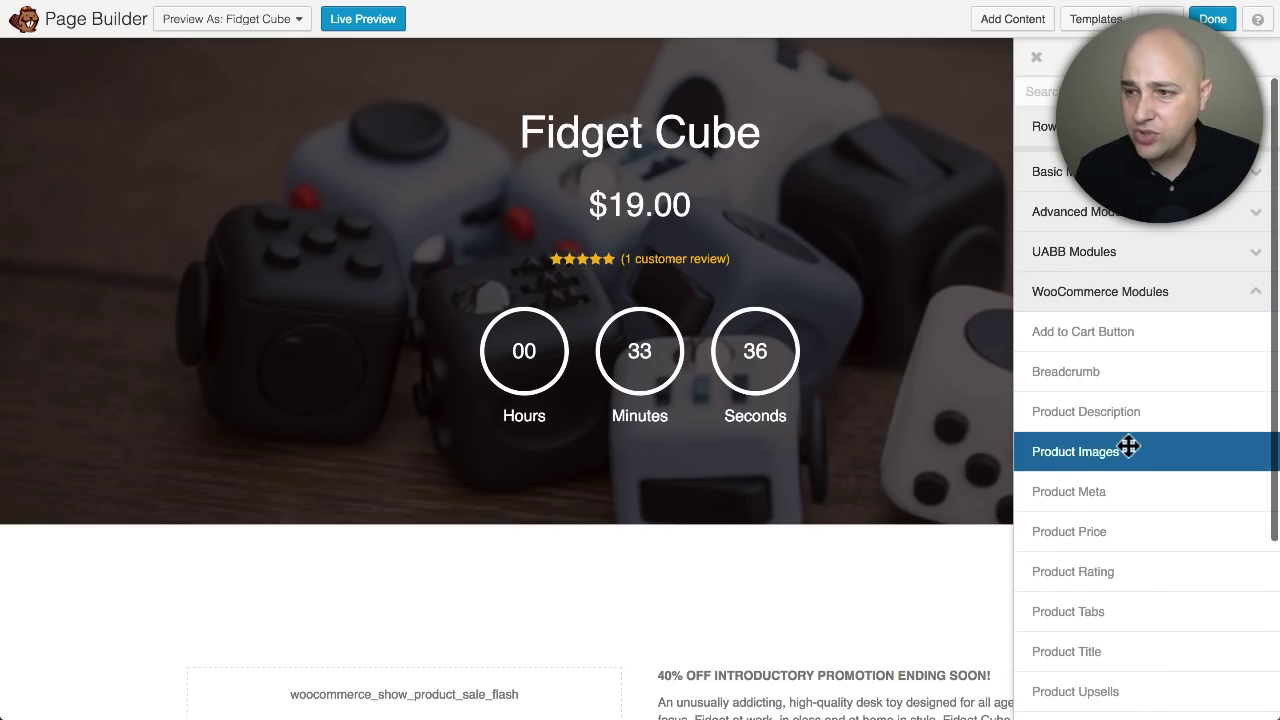
Move the Add to Cart module from below the product image to between the product description and the reviews.
{"action": "scroll", "coordinate": [797, 220], "scroll_direction": "down", "scroll_amount": 5}
{"action": "scroll", "coordinate": [663, 298], "scroll_direction": "down", "scroll_amount": 5}
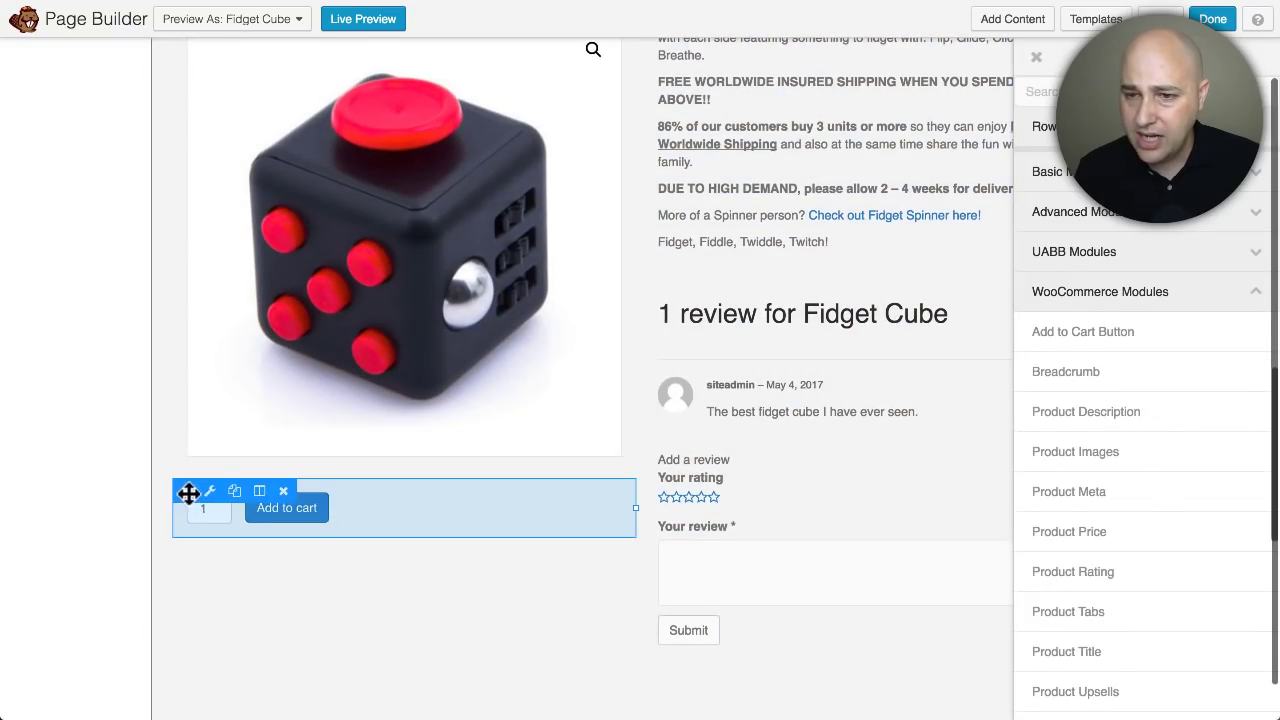
{"action": "left_click_drag", "start_coordinate": [186, 491], "coordinate": [812, 296]}
{"action": "scroll", "coordinate": [880, 297], "scroll_direction": "up", "scroll_amount": 3}
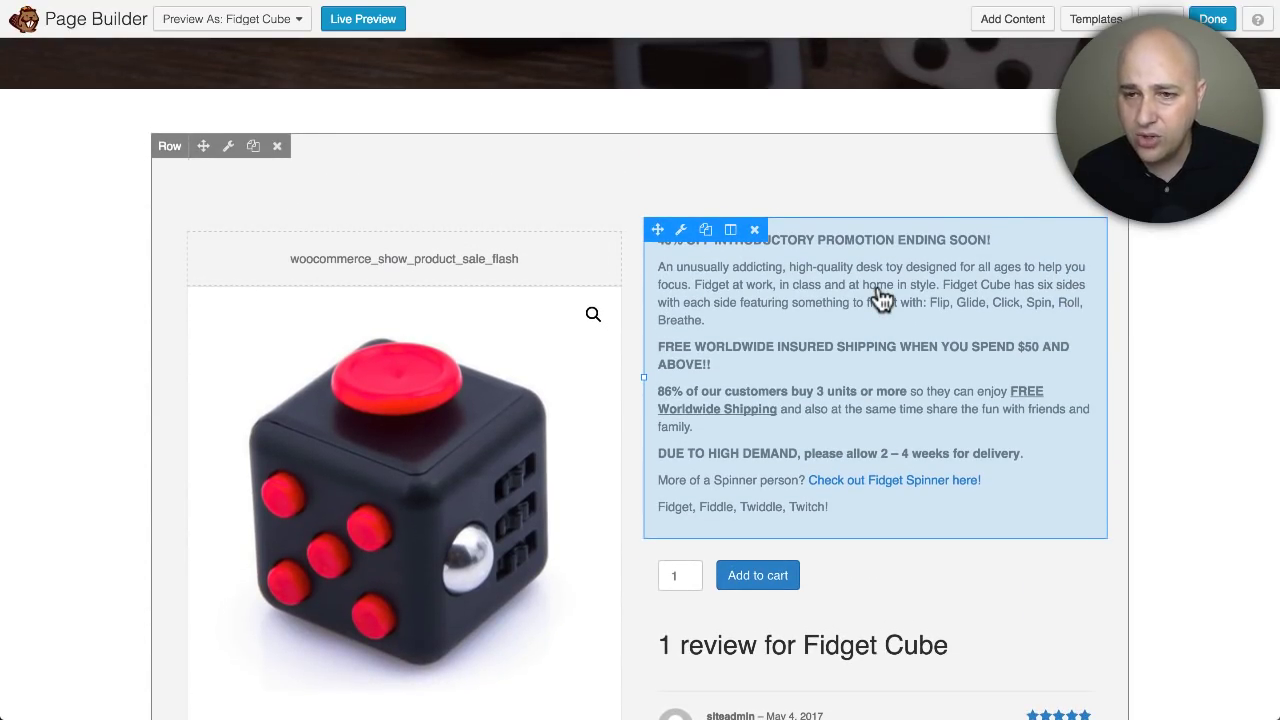
Examine the hero row with the countdown and browse the UABB modules available for the layout.
{"action": "scroll", "coordinate": [880, 297], "scroll_direction": "up", "scroll_amount": 4}
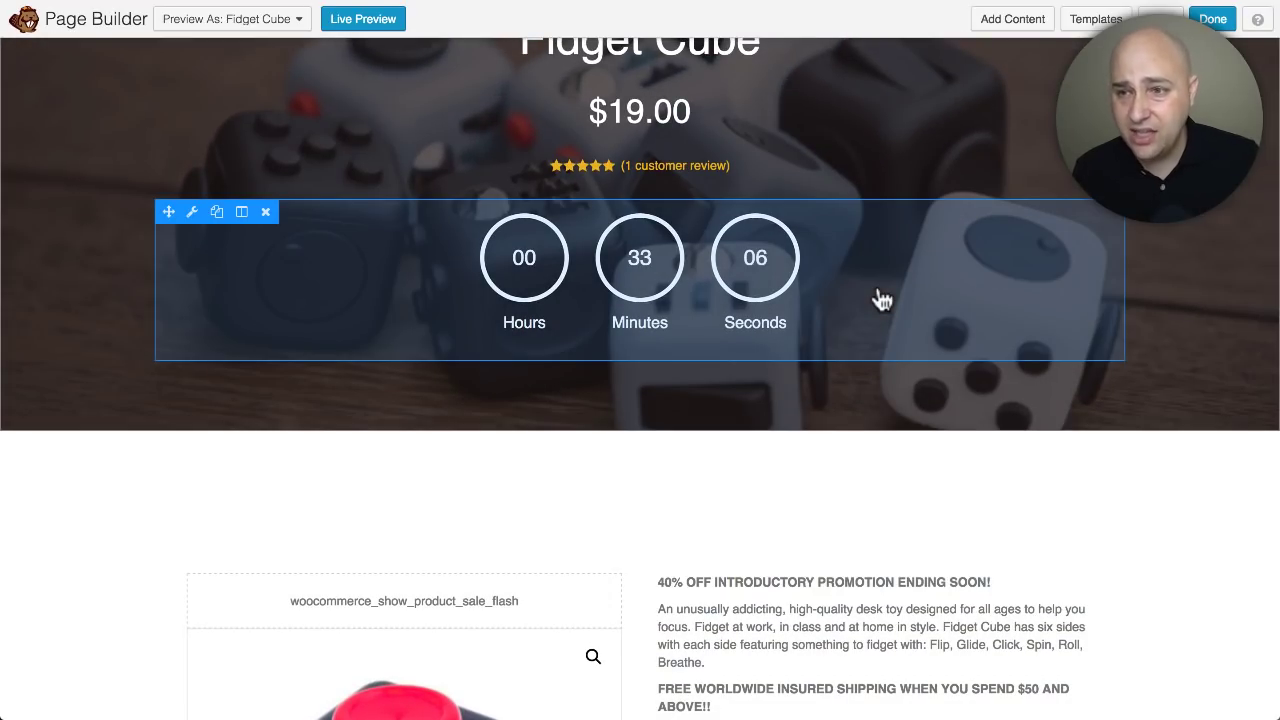
{"action": "scroll", "coordinate": [880, 297], "scroll_direction": "up", "scroll_amount": 3}
{"action": "scroll", "coordinate": [790, 388], "scroll_direction": "down", "scroll_amount": 1}
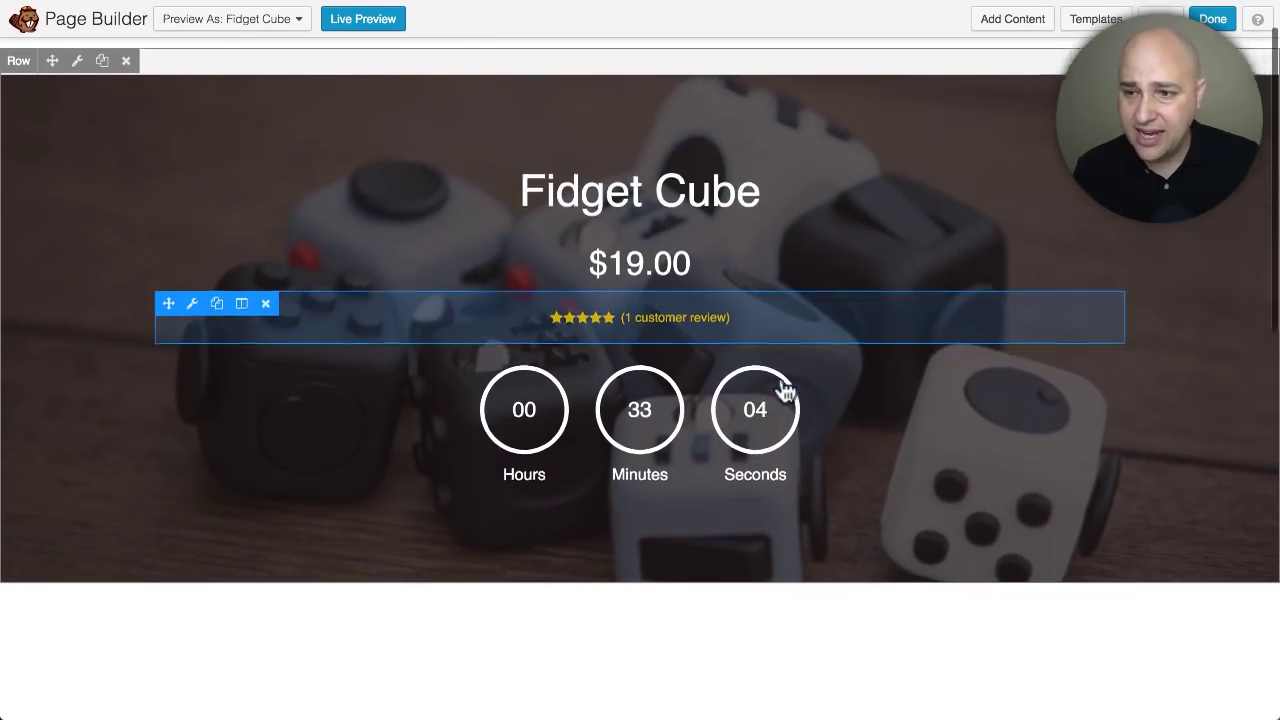
{"action": "scroll", "coordinate": [786, 390], "scroll_direction": "down", "scroll_amount": 1}
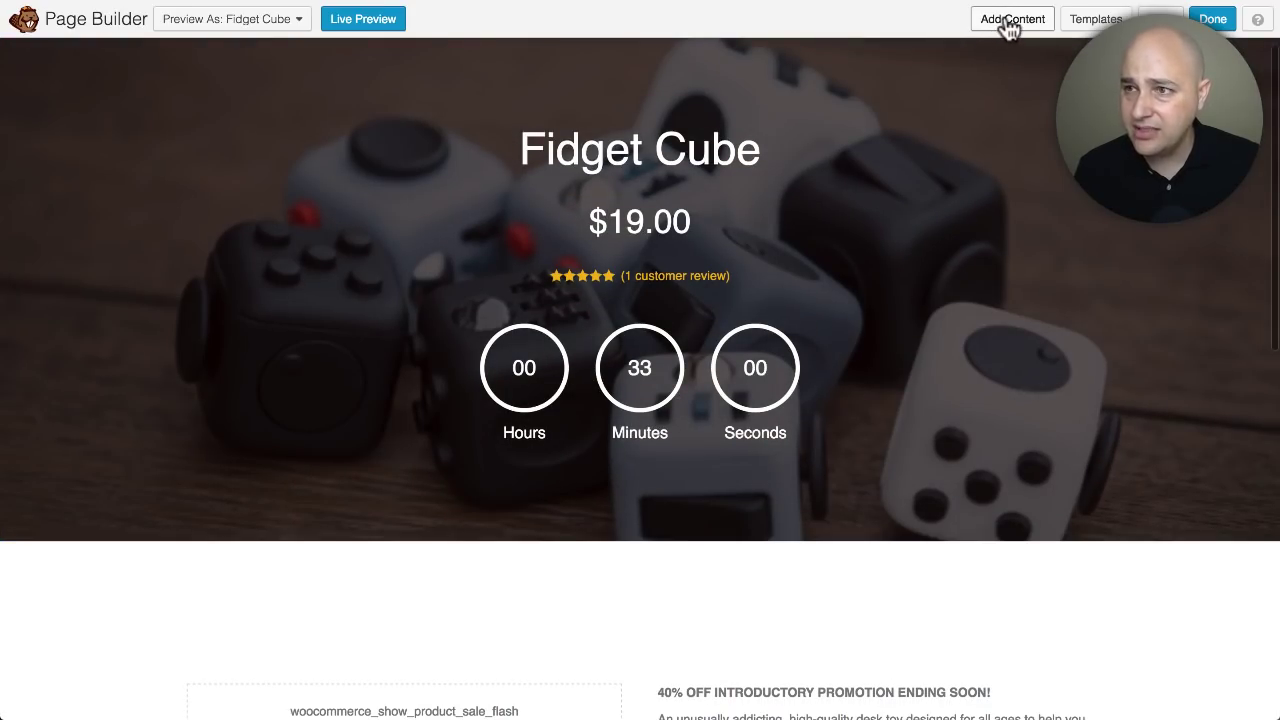
{"action": "left_click", "coordinate": [1010, 22]}
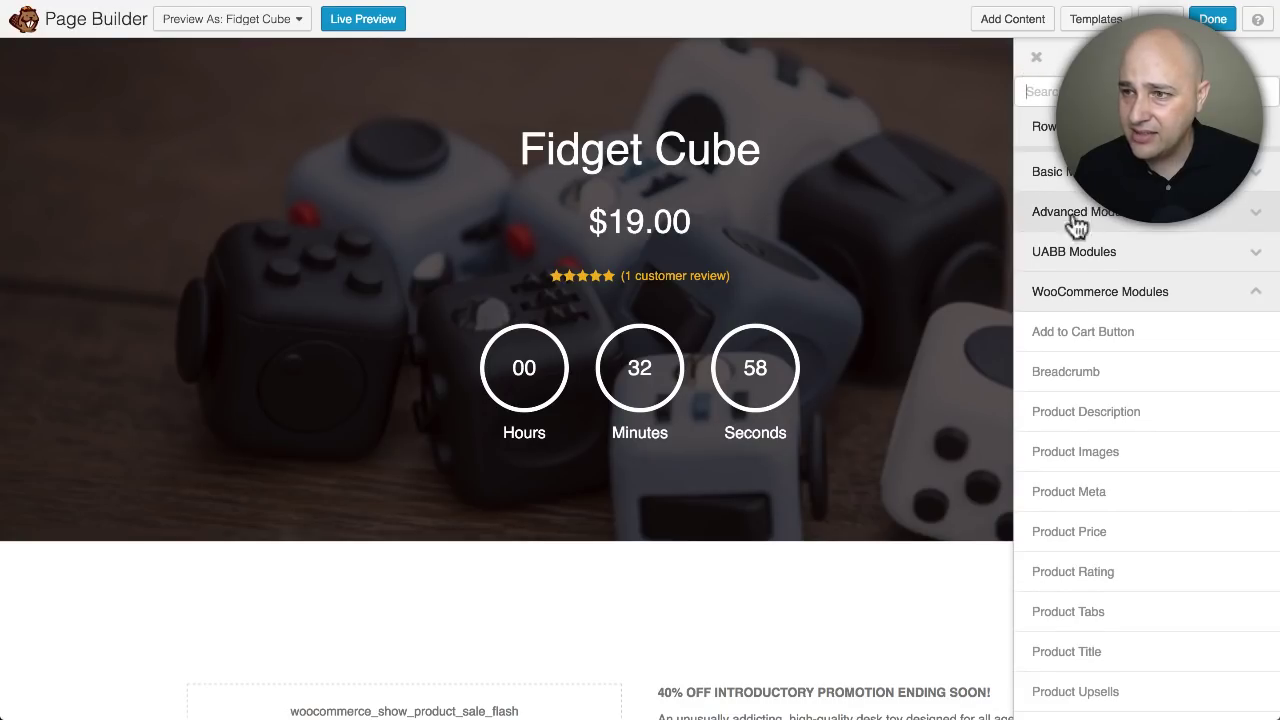
{"action": "left_click", "coordinate": [1170, 260]}
{"action": "scroll", "coordinate": [1170, 260], "scroll_direction": "down", "scroll_amount": 5}
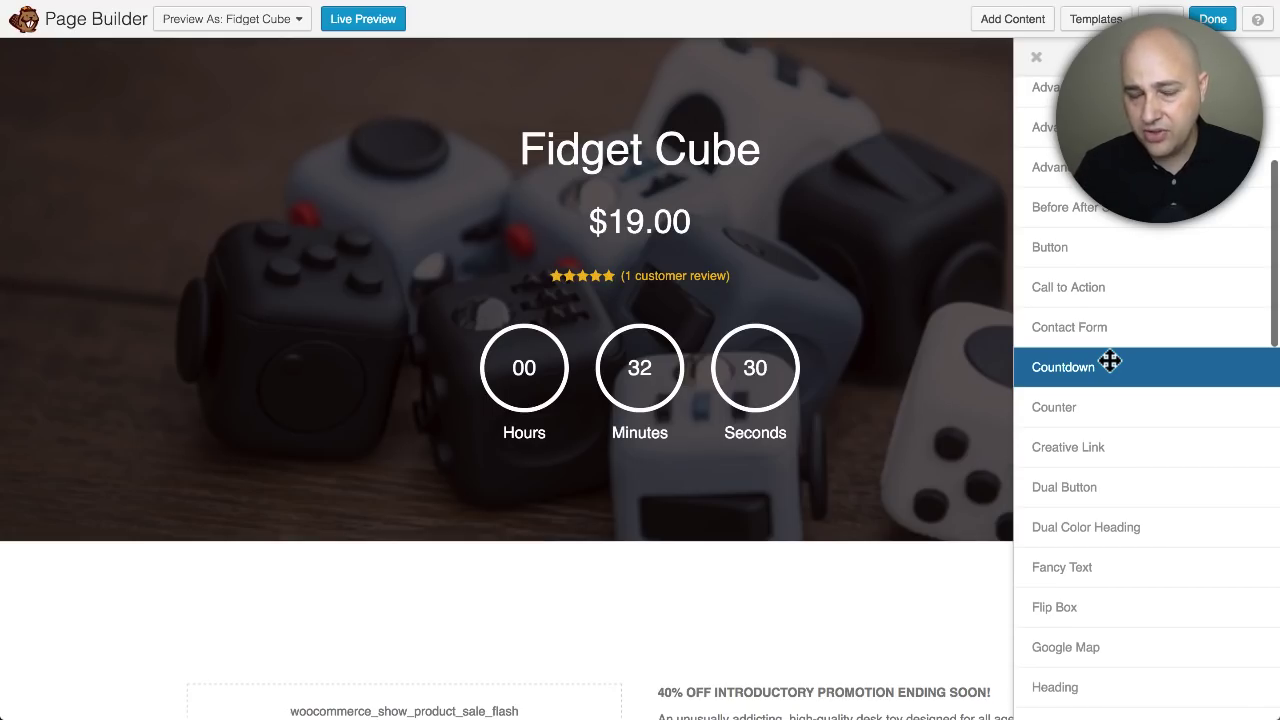
{"action": "scroll", "coordinate": [1110, 361], "scroll_direction": "down", "scroll_amount": 10}
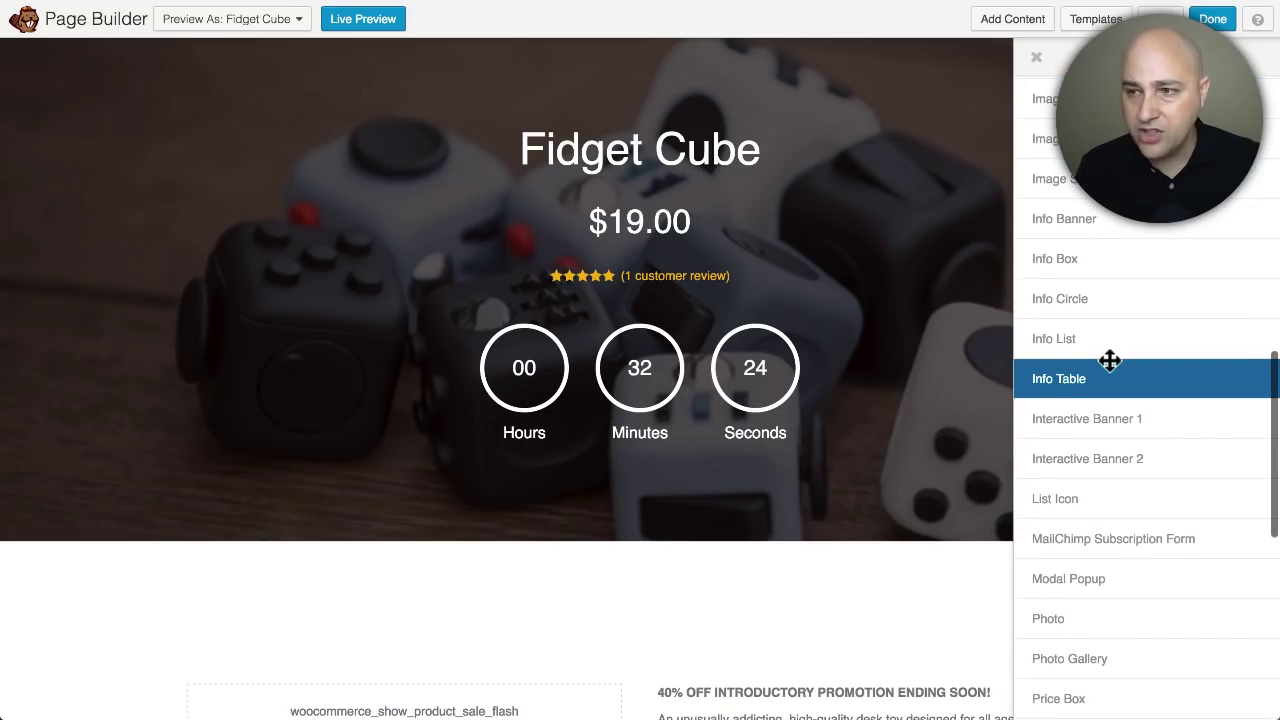
{"action": "scroll", "coordinate": [1110, 361], "scroll_direction": "up", "scroll_amount": 12}
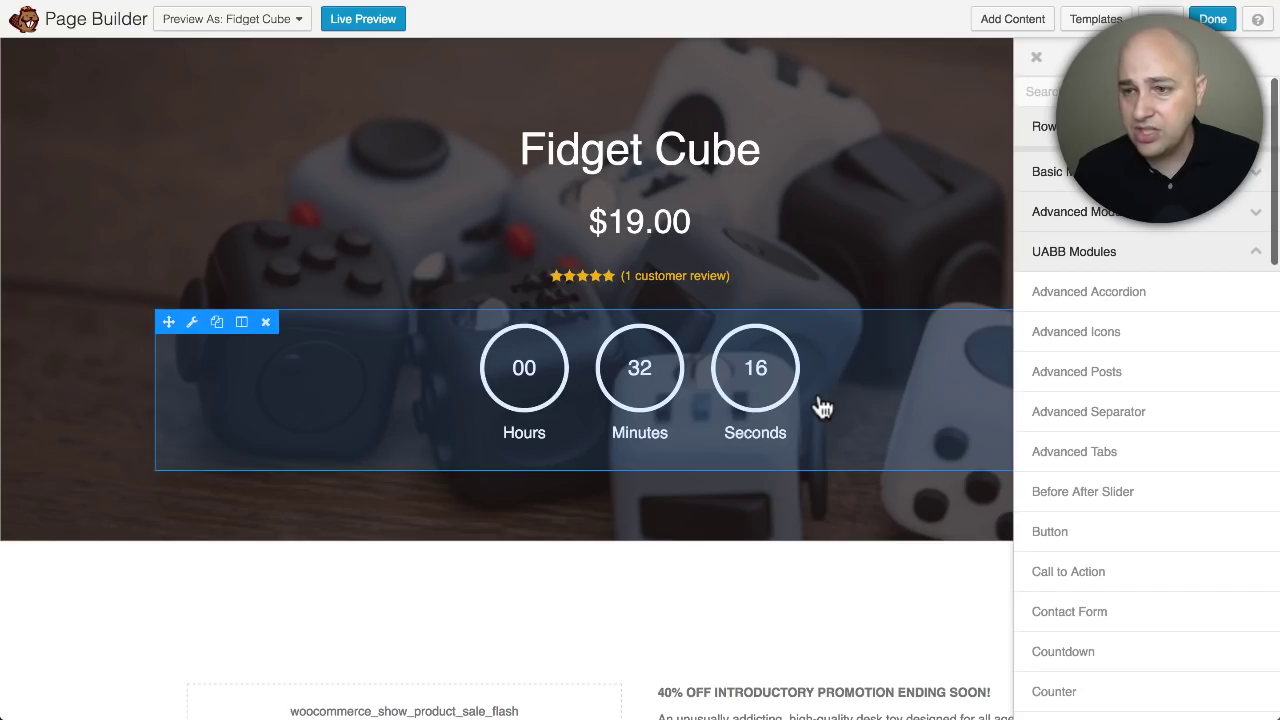
Examine the countdown module's general settings and its action-after-expiry options, and close them without saving.
{"action": "left_click", "coordinate": [663, 406]}
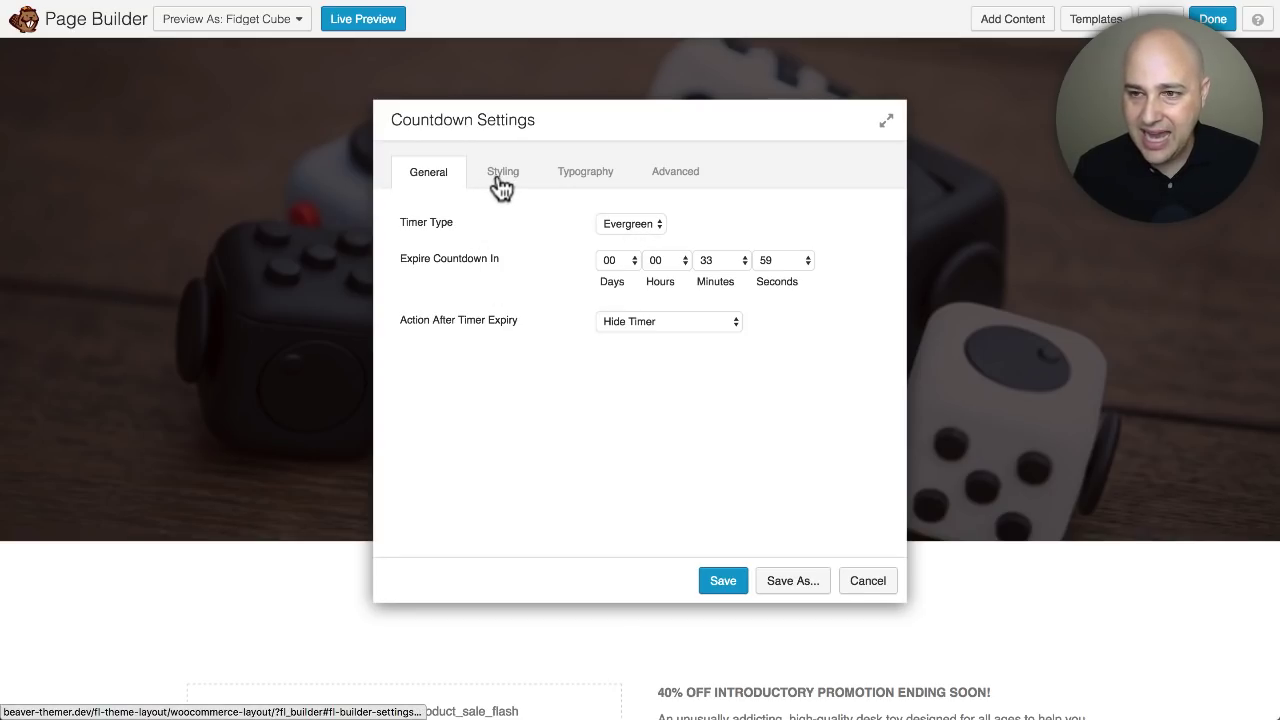
{"action": "left_click", "coordinate": [719, 322]}
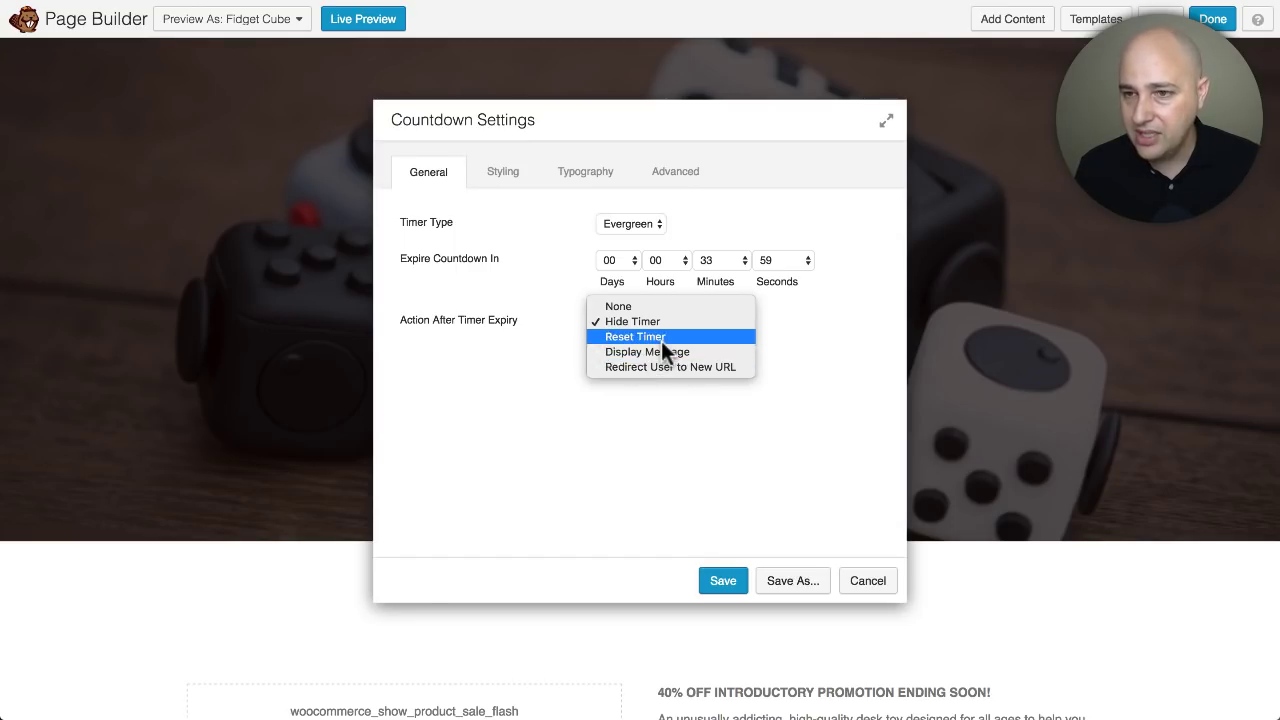
{"action": "left_click", "coordinate": [536, 352]}
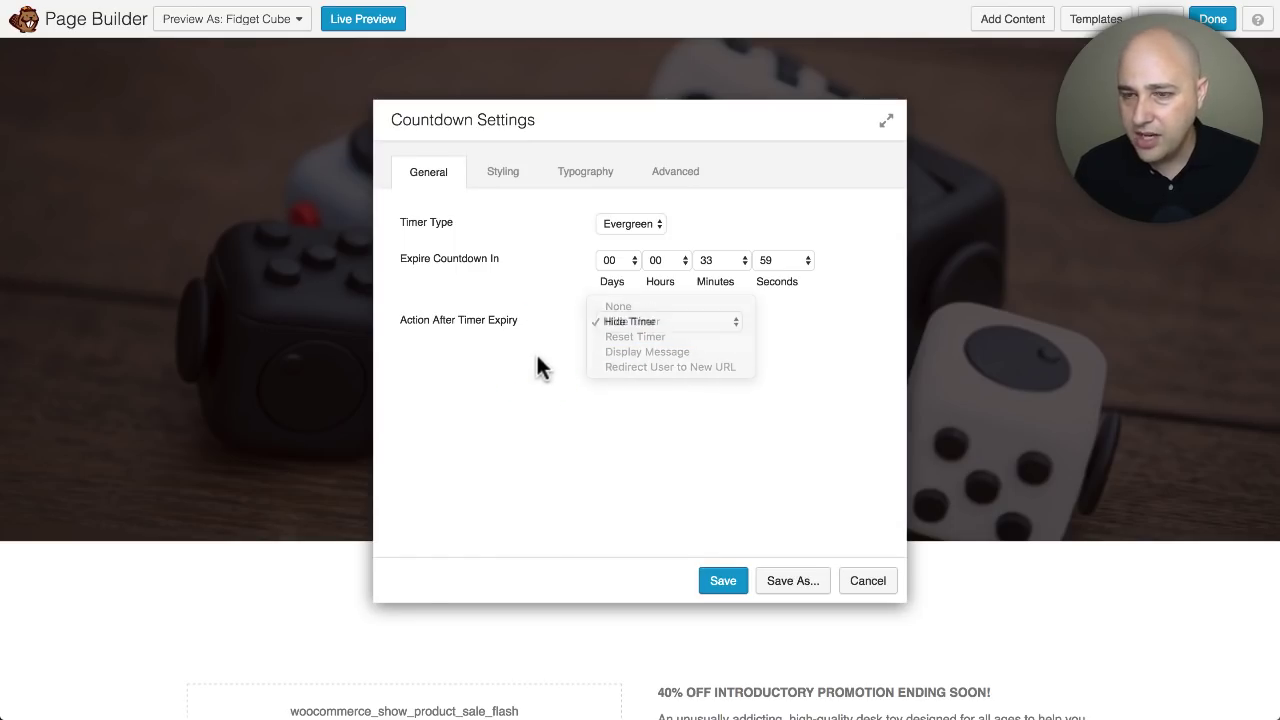
{"action": "left_click", "coordinate": [867, 582]}
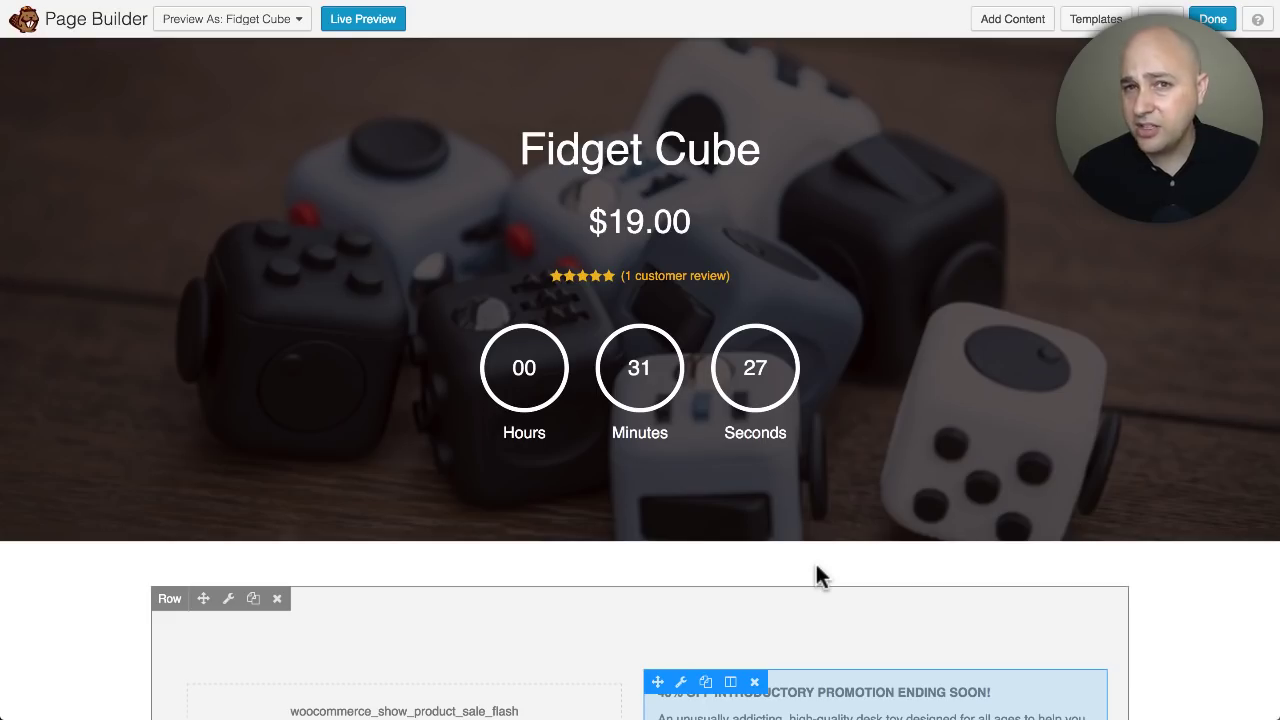
Review the rearranged Fidget Cube product layout, publish its changes and leave the page builder.
{"action": "scroll", "coordinate": [686, 452], "scroll_direction": "down", "scroll_amount": 5}
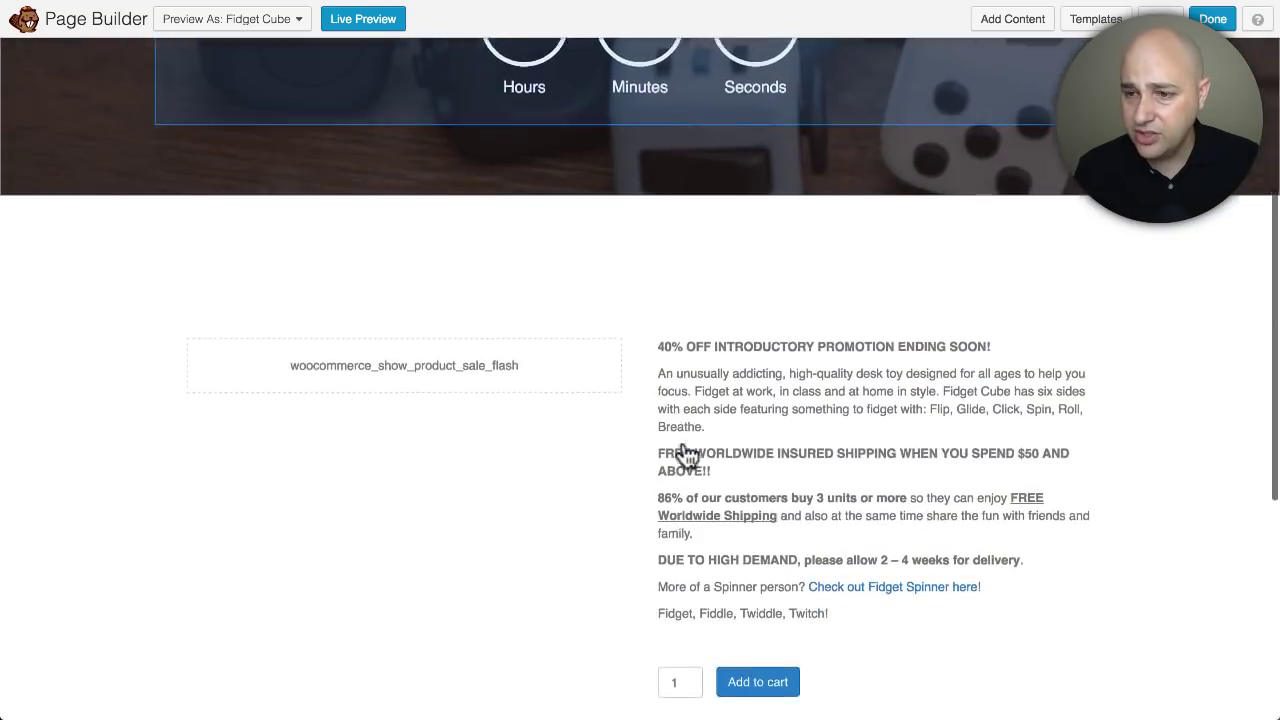
{"action": "scroll", "coordinate": [685, 440], "scroll_direction": "up", "scroll_amount": 6}
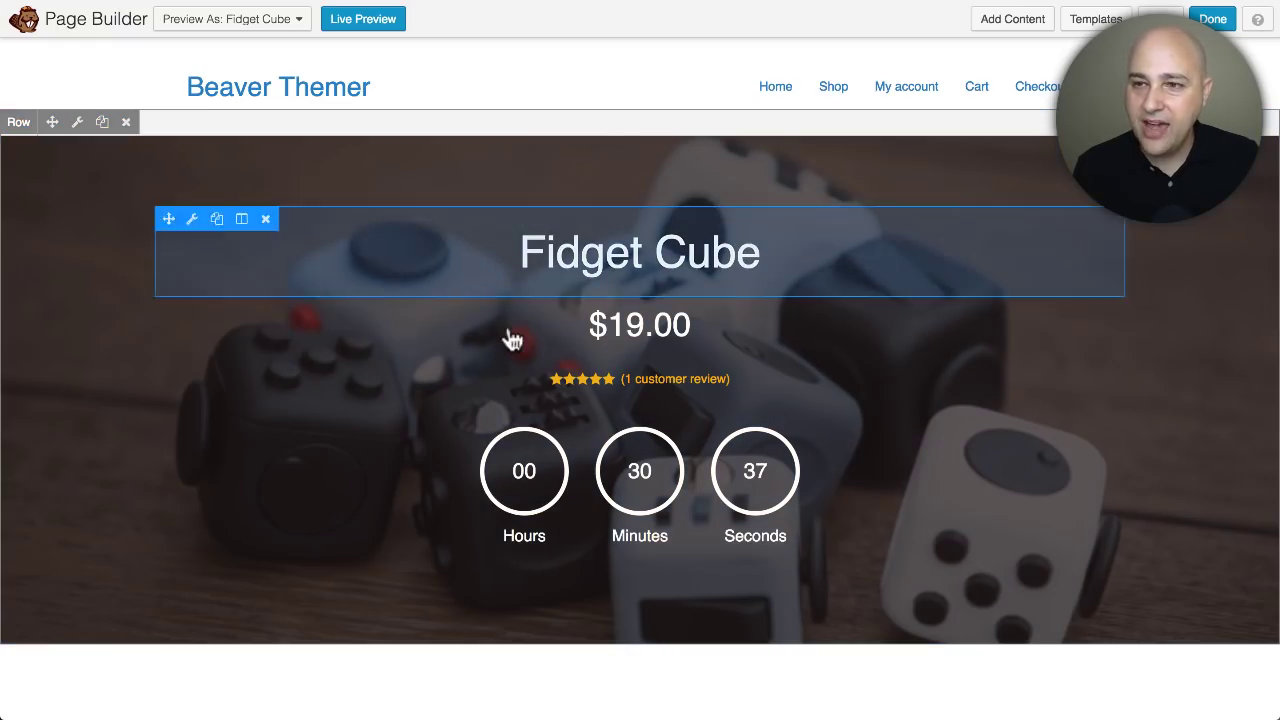
{"action": "scroll", "coordinate": [514, 343], "scroll_direction": "down", "scroll_amount": 10}
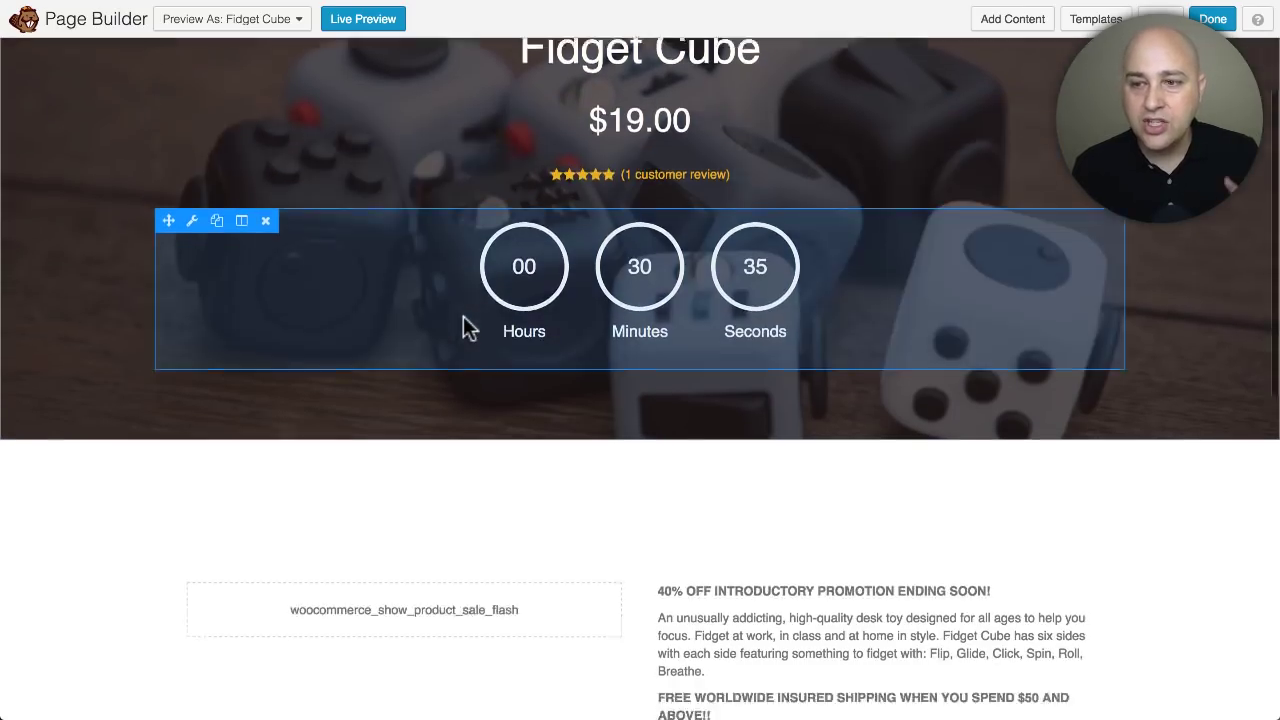
{"action": "scroll", "coordinate": [403, 350], "scroll_direction": "down", "scroll_amount": 1}
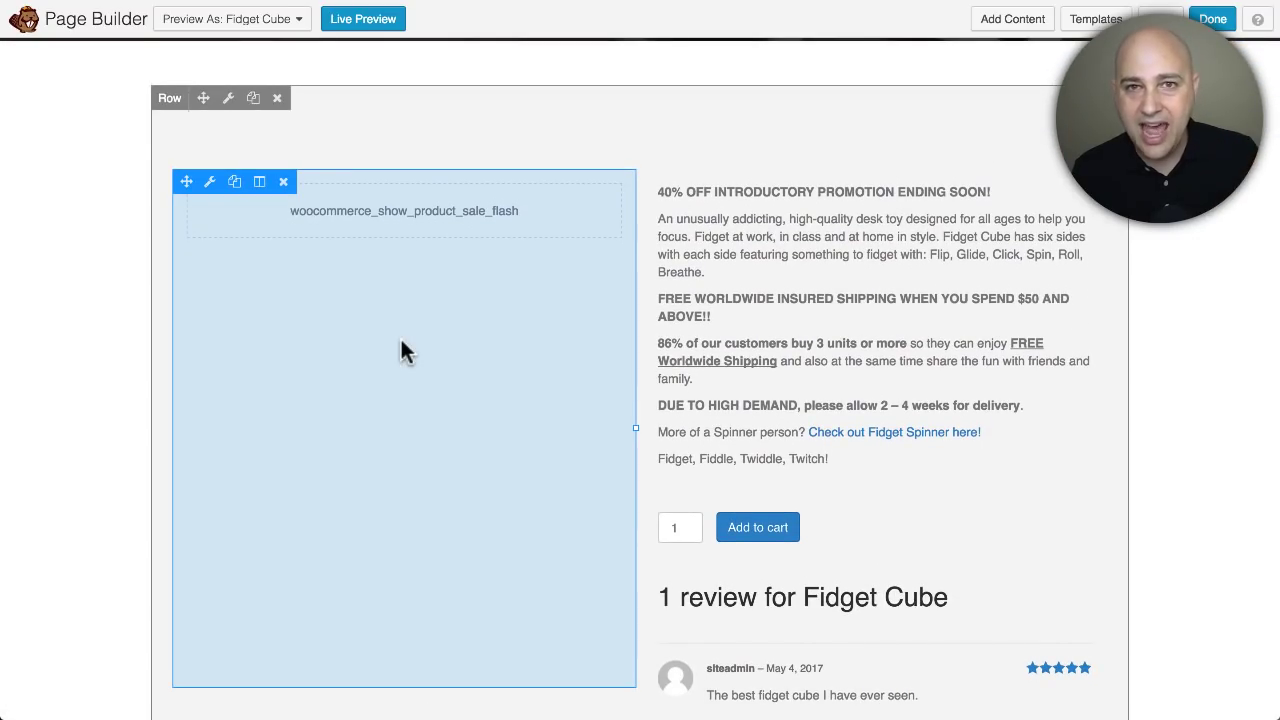
{"action": "scroll", "coordinate": [400, 350], "scroll_direction": "up", "scroll_amount": 10}
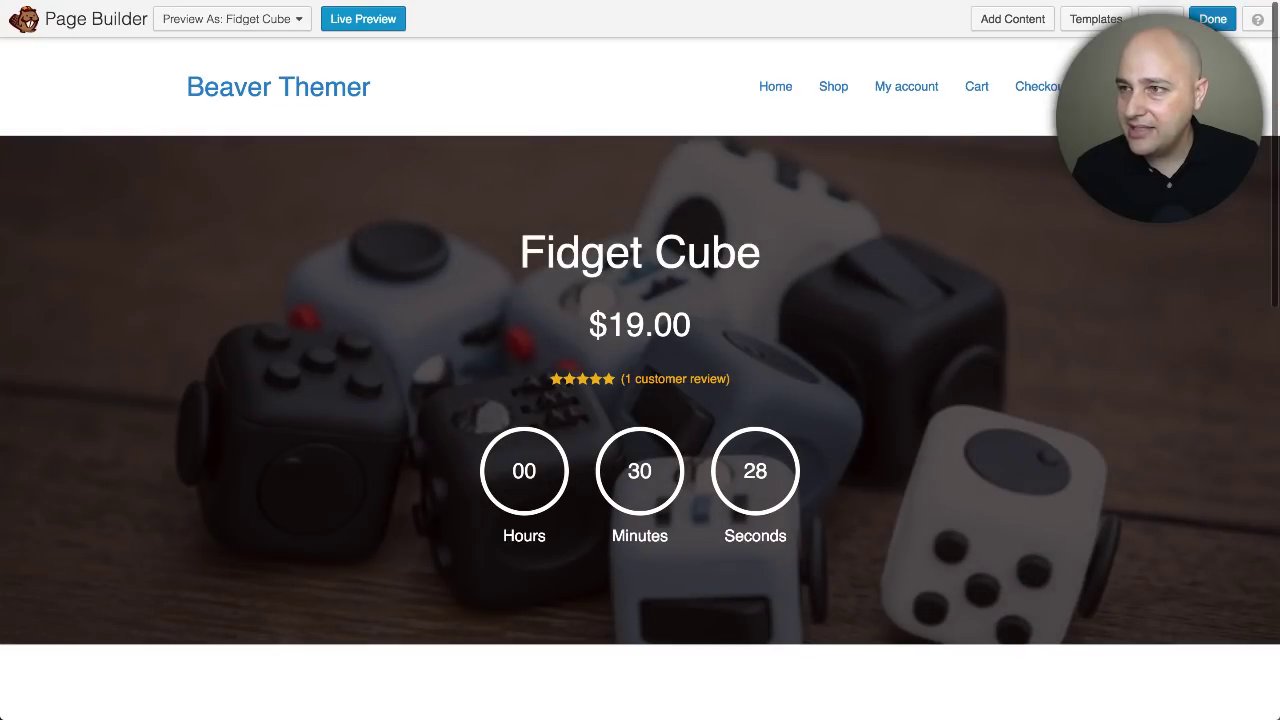
{"action": "left_click", "coordinate": [1212, 18]}
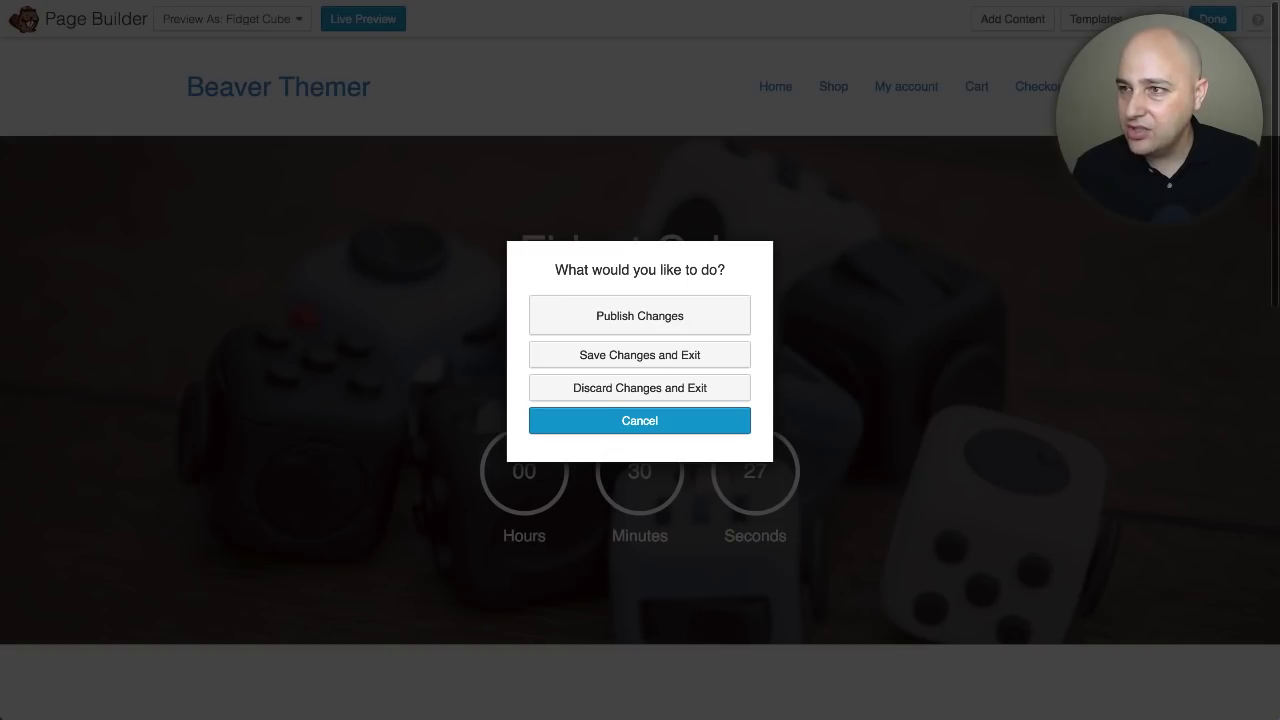
{"action": "left_click", "coordinate": [615, 311]}
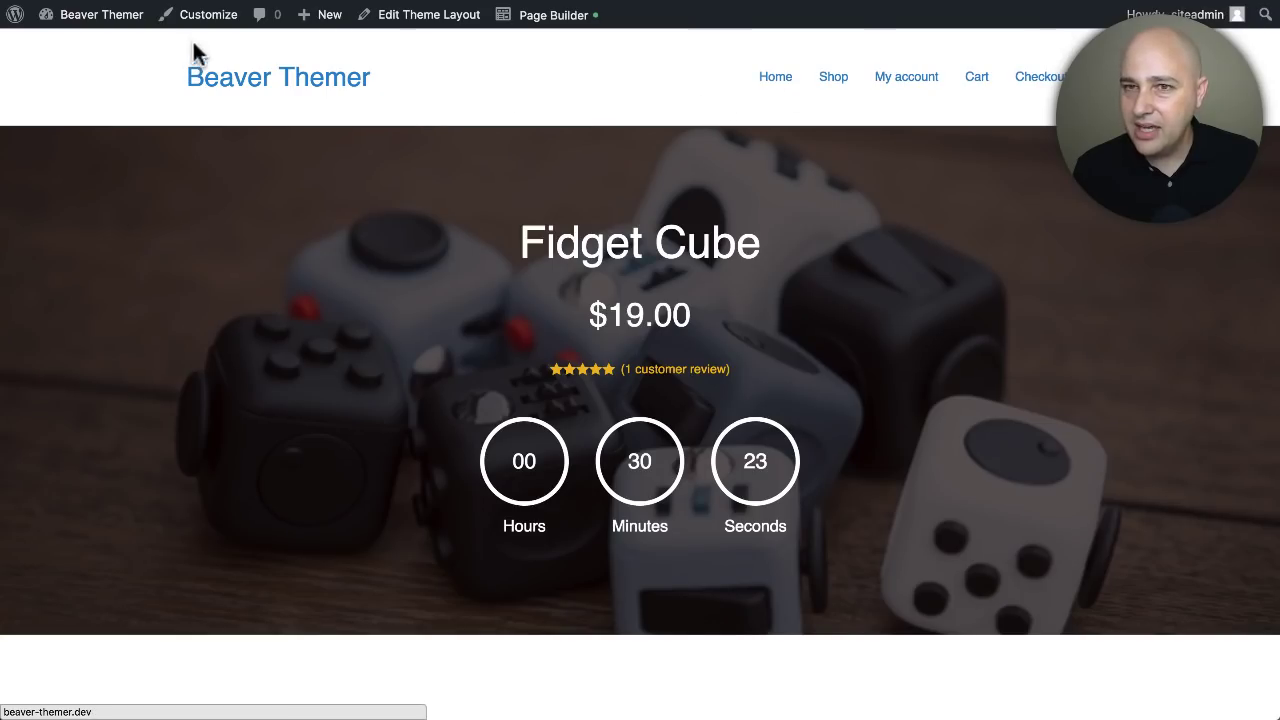
Go to the theme layouts list in the WordPress dashboard, open the Header Layout for editing and launch its page builder.
{"action": "mouse_move", "coordinate": [106, 17]}
{"action": "left_click", "coordinate": [74, 50]}
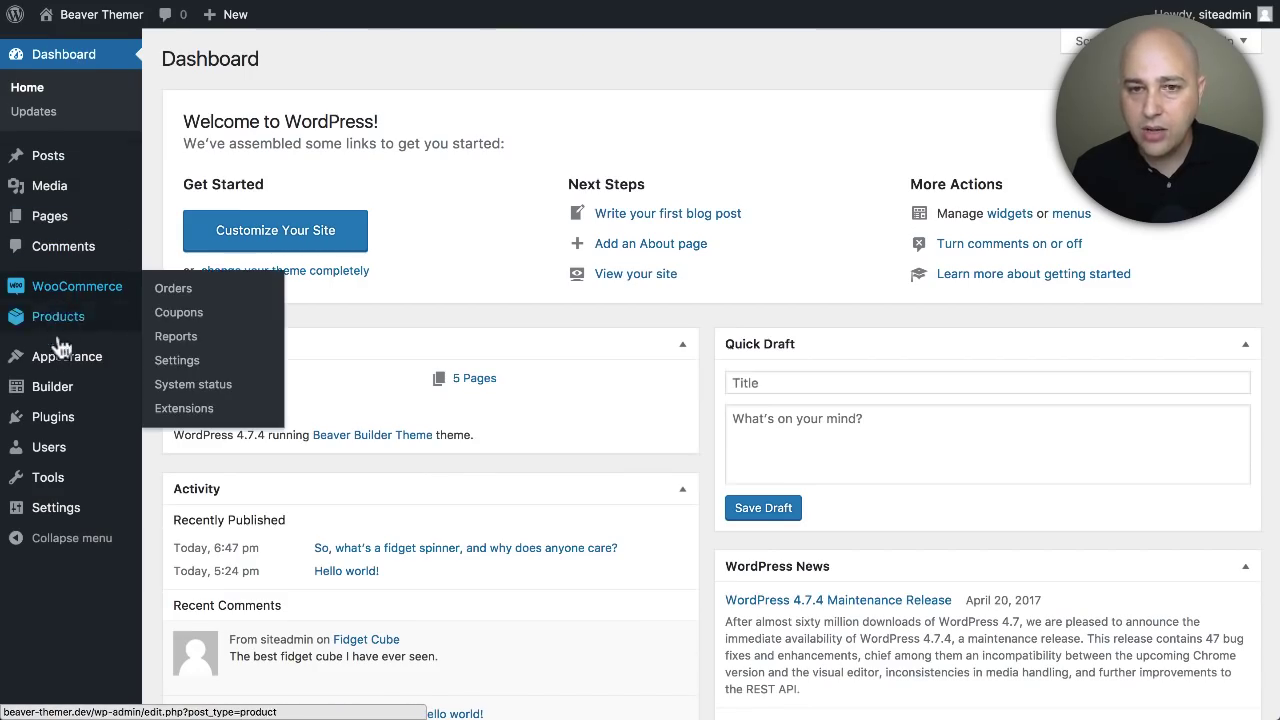
{"action": "left_click", "coordinate": [61, 390]}
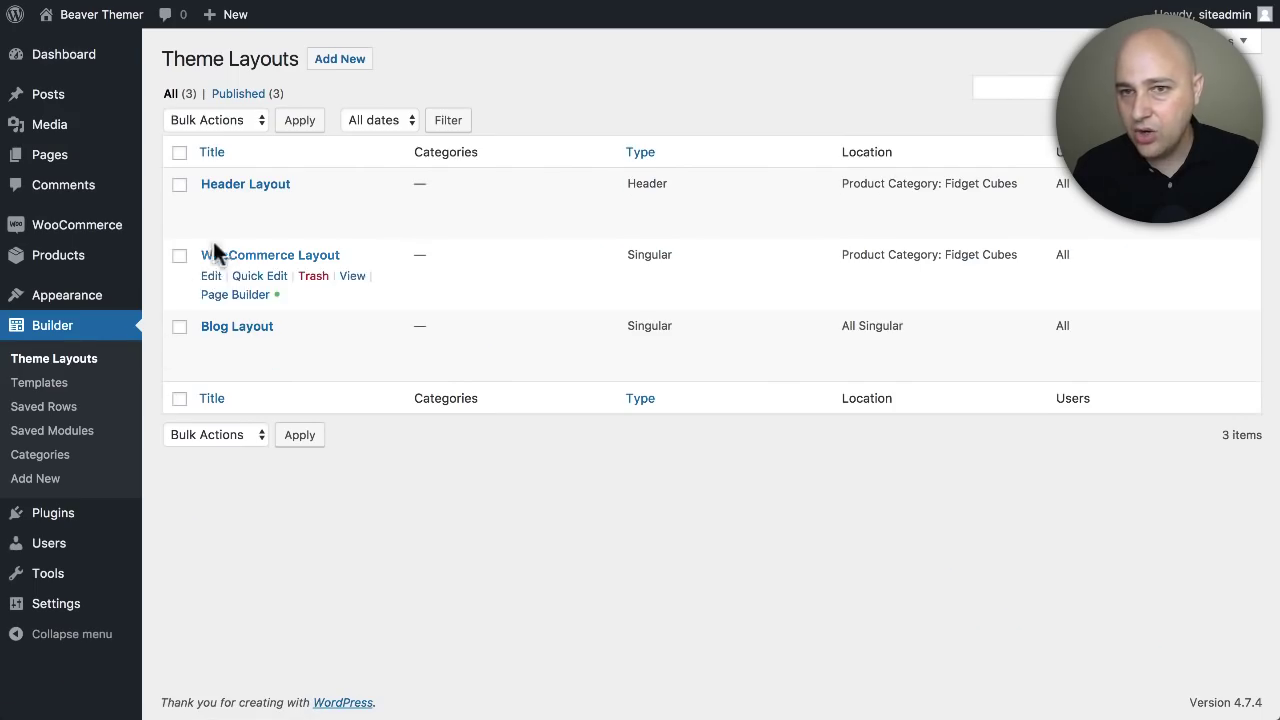
{"action": "left_click", "coordinate": [255, 188]}
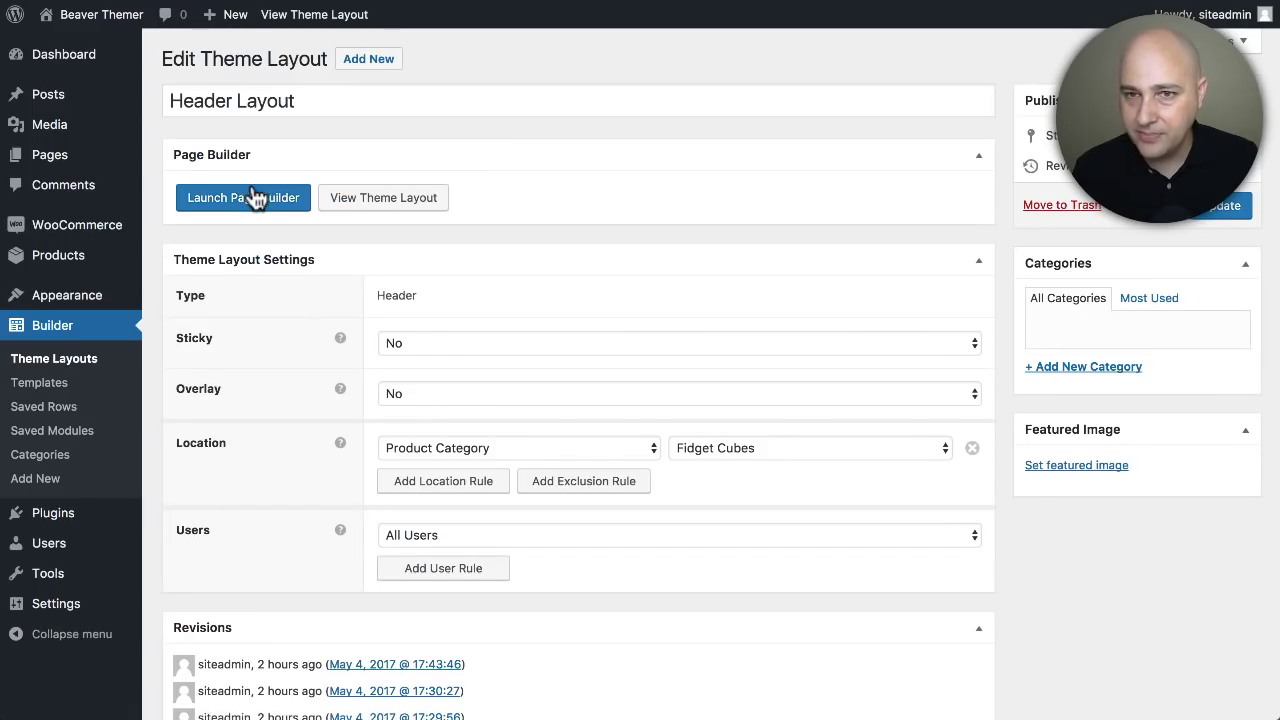
{"action": "left_click", "coordinate": [243, 204]}
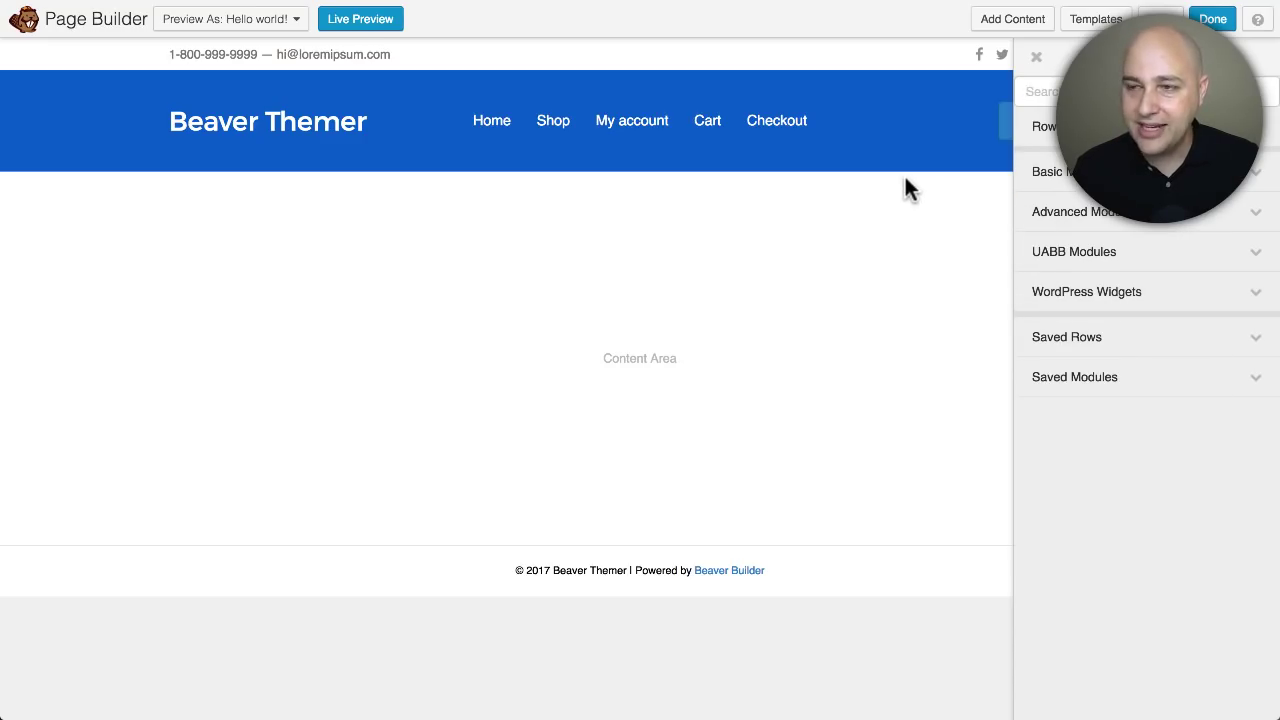
{"action": "mouse_move", "coordinate": [968, 126]}
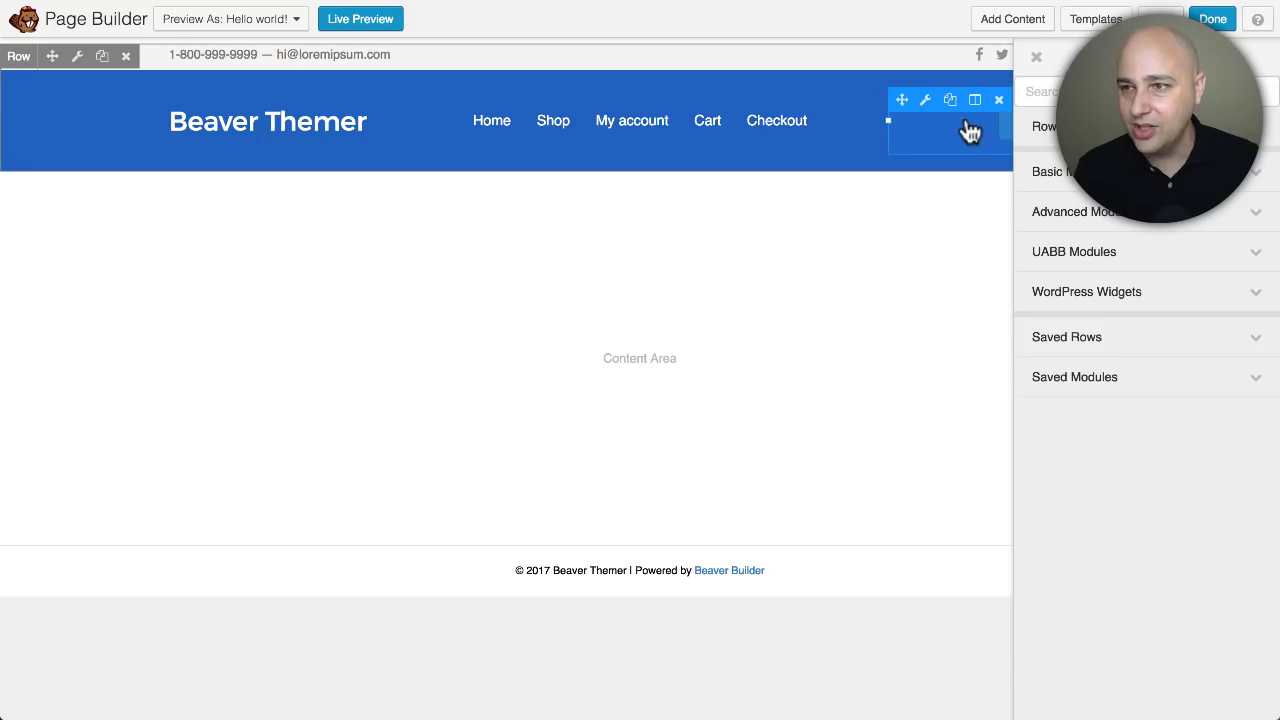